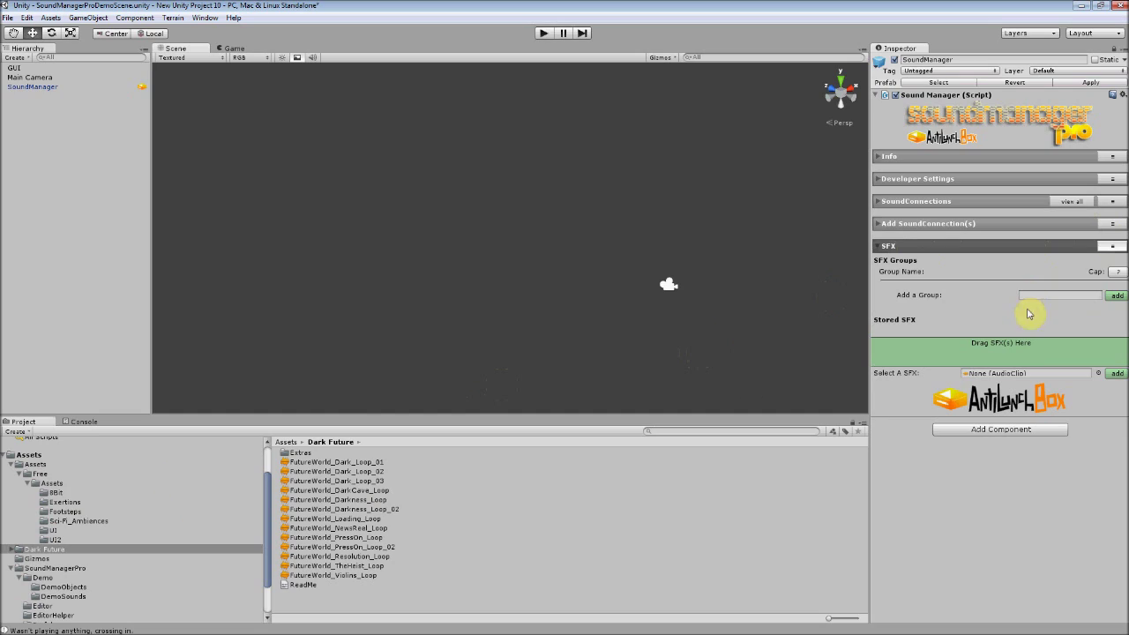
Step: Add the five 8Bit clips and Explosion1 from DemoSounds to the SoundManager's stored SFX
left_click(48, 493)
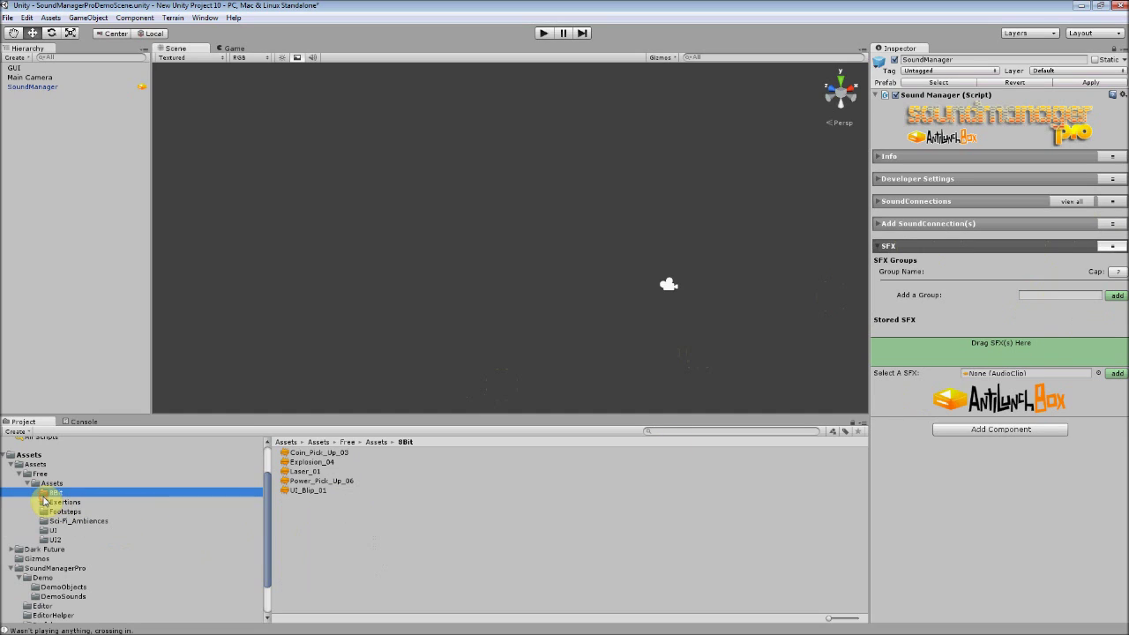
left_click(327, 453)
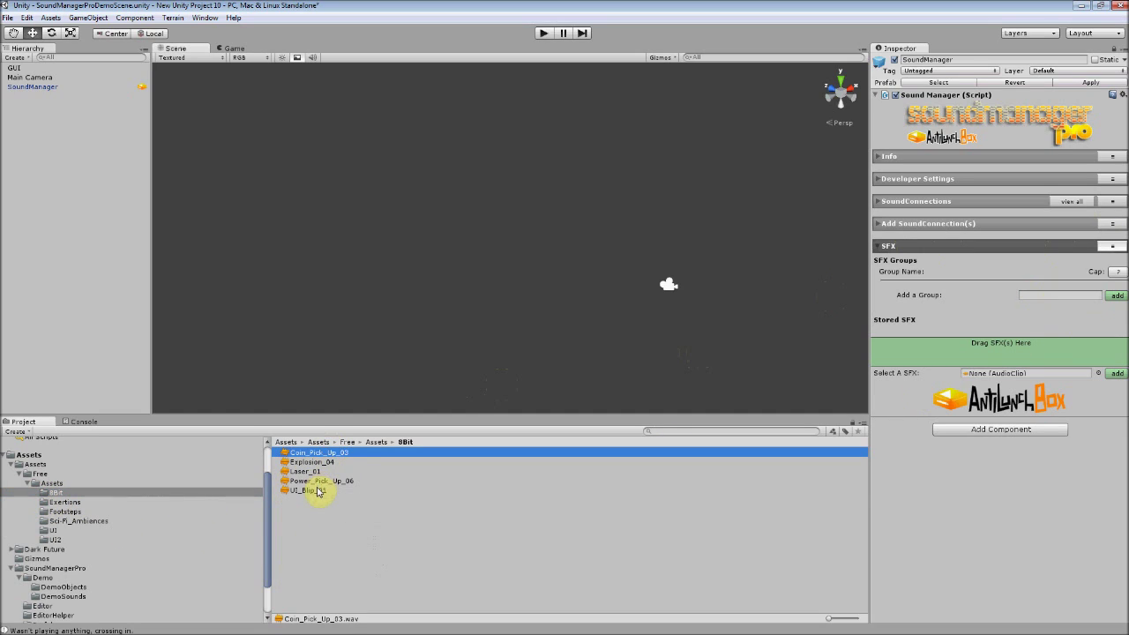
left_click(317, 491, "shift")
left_click_drag(312, 468, 942, 357)
left_click(62, 596)
left_click_drag(305, 519, 918, 406)
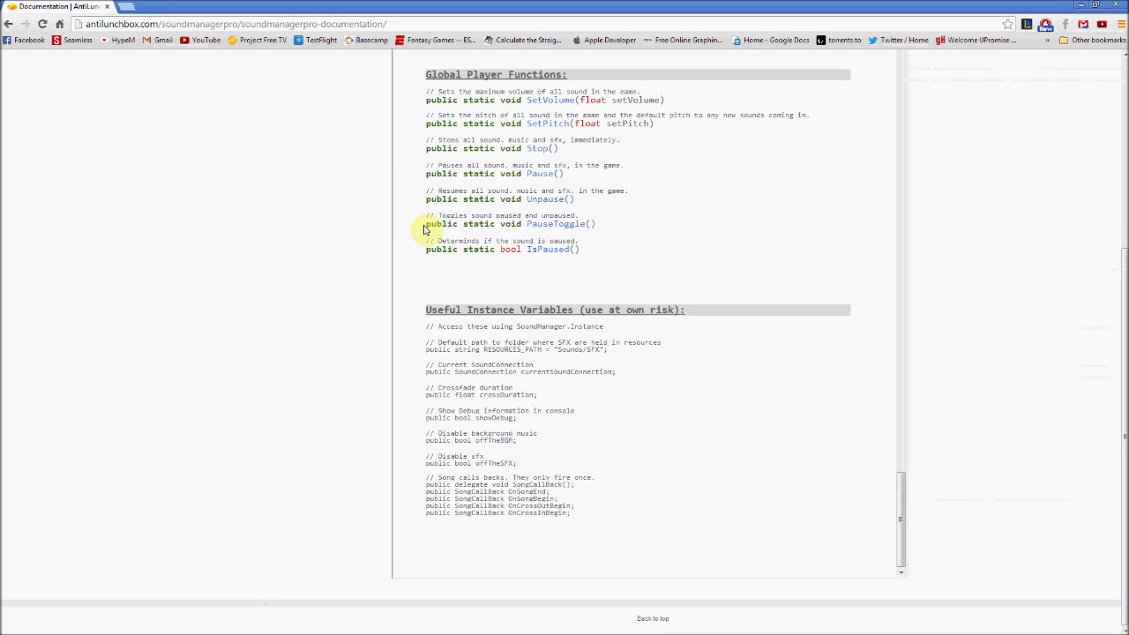
Step: Scroll the documentation to SFX Player Functions and highlight the first PlaySFX overloads
scroll(711, 234, "up", 10)
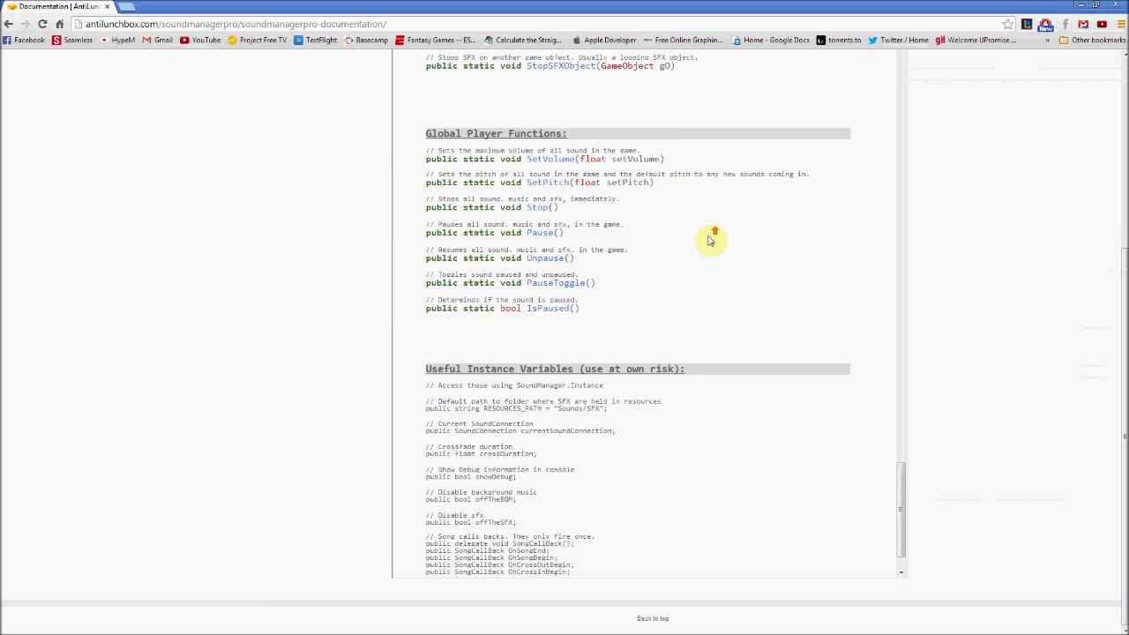
scroll(768, 269, "up", 10)
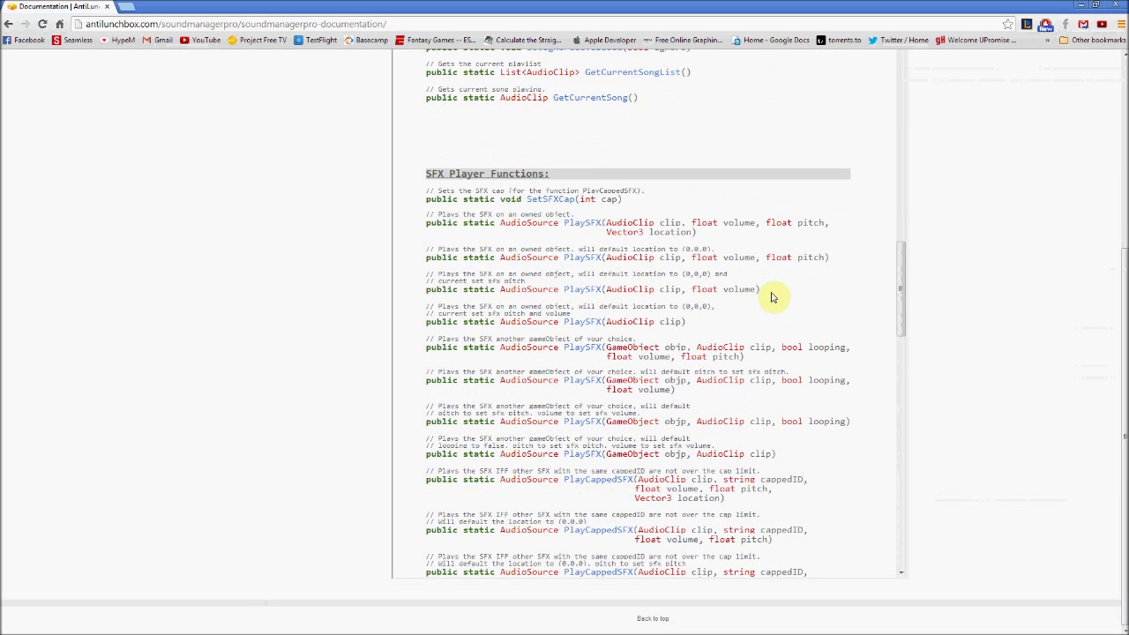
scroll(771, 298, "down", 1)
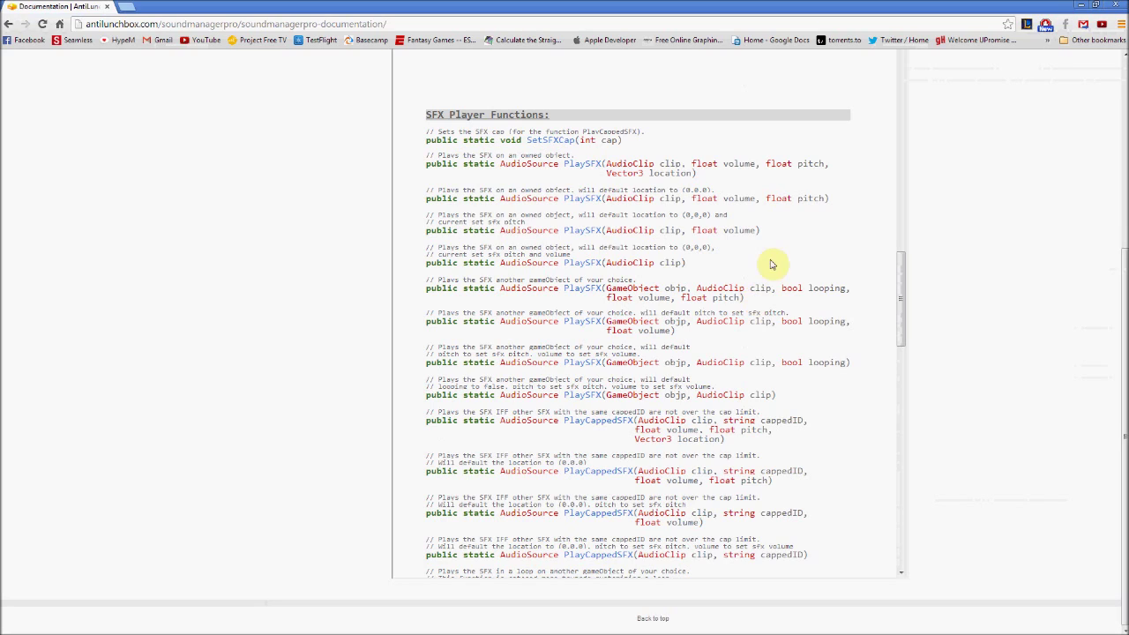
left_click_drag(422, 156, 698, 268)
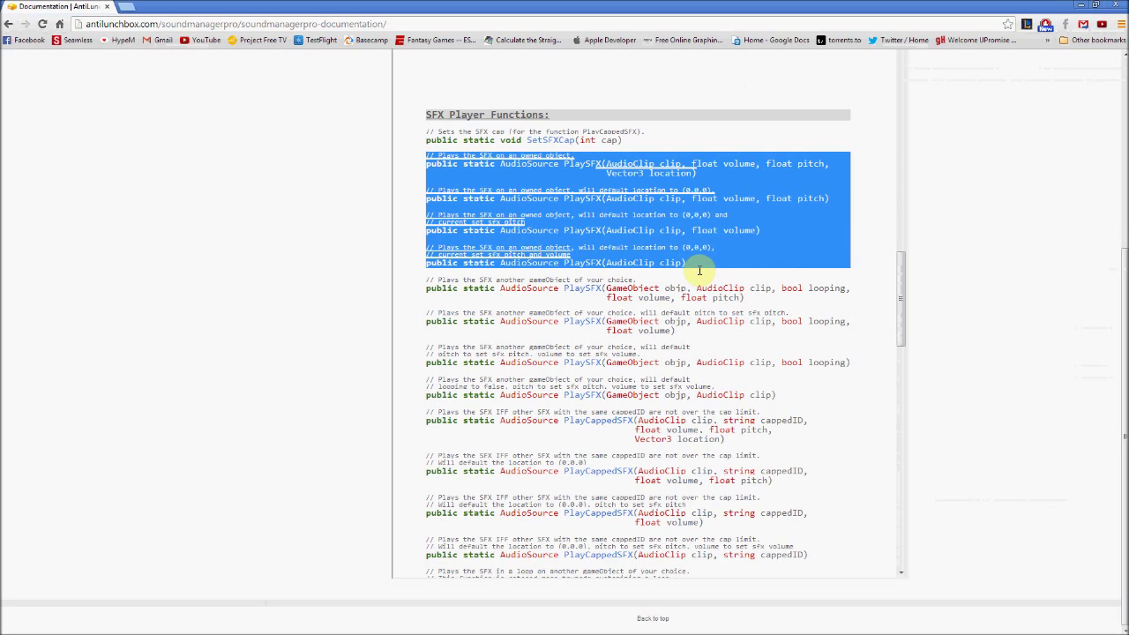
left_click(730, 262)
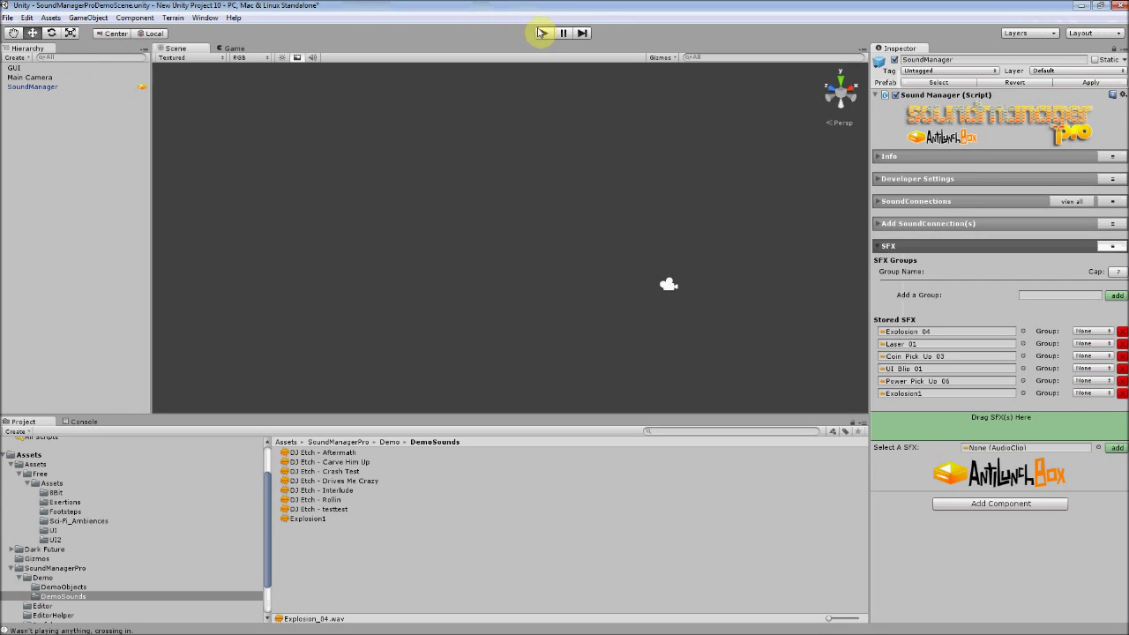
Step: Play the demo, click the Click Me! cube repeatedly to fire explosion sounds, then stop it
left_click(542, 33)
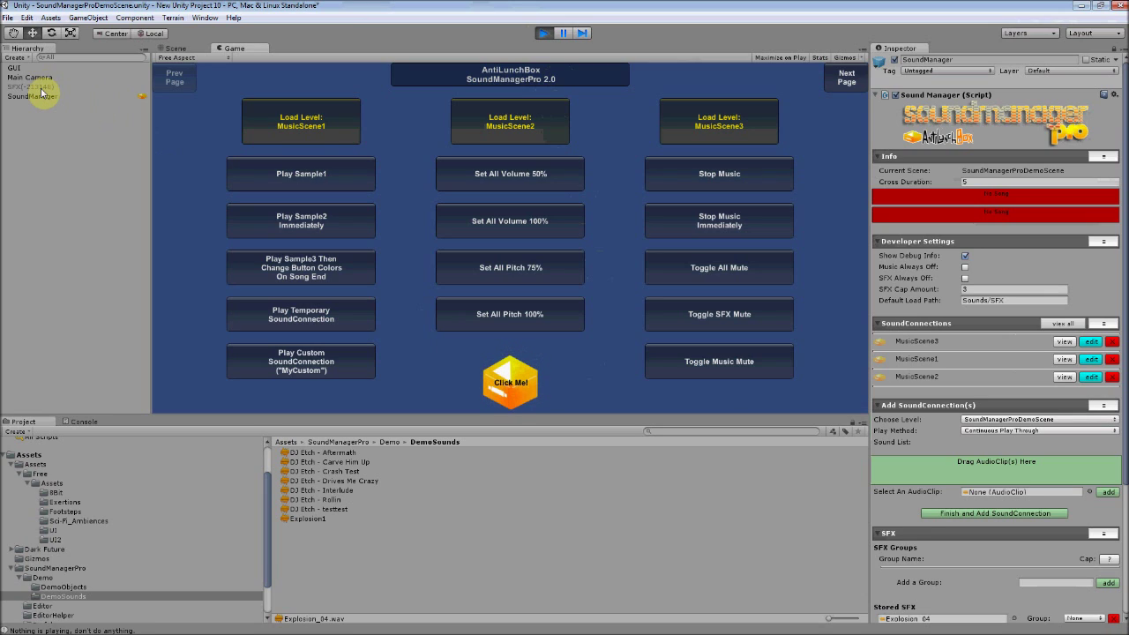
left_click(488, 350)
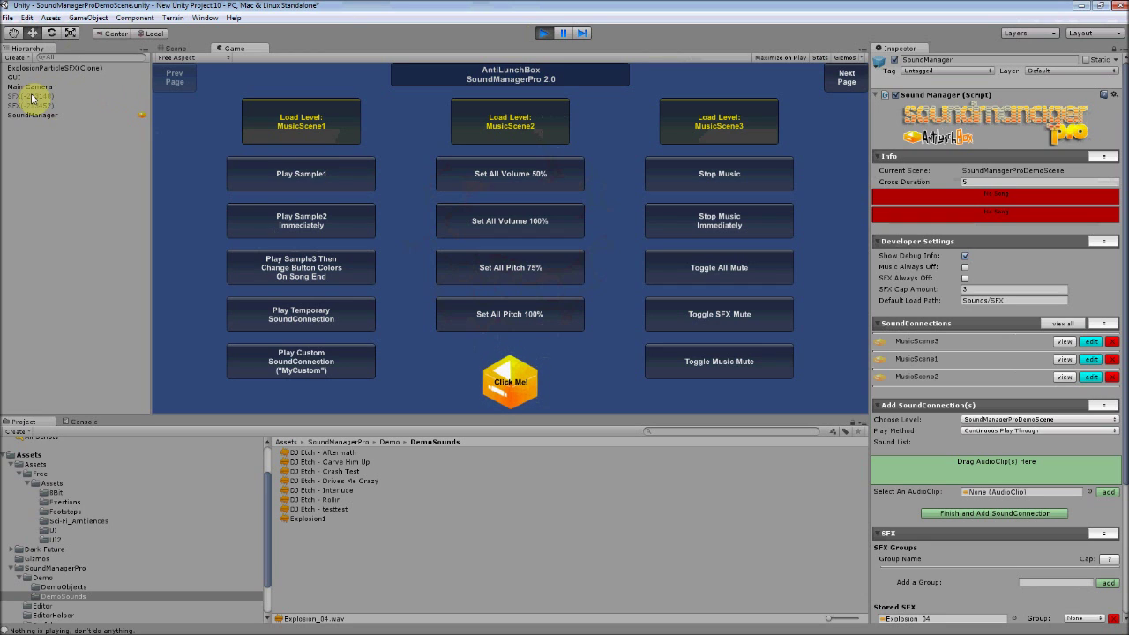
left_click(504, 382)
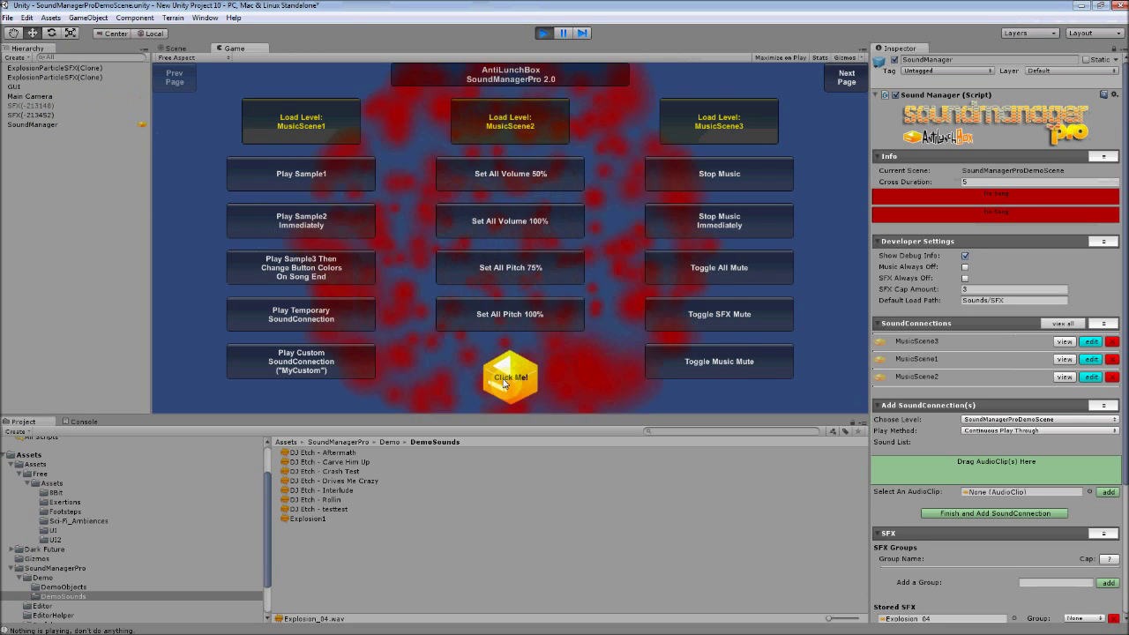
left_click(504, 382)
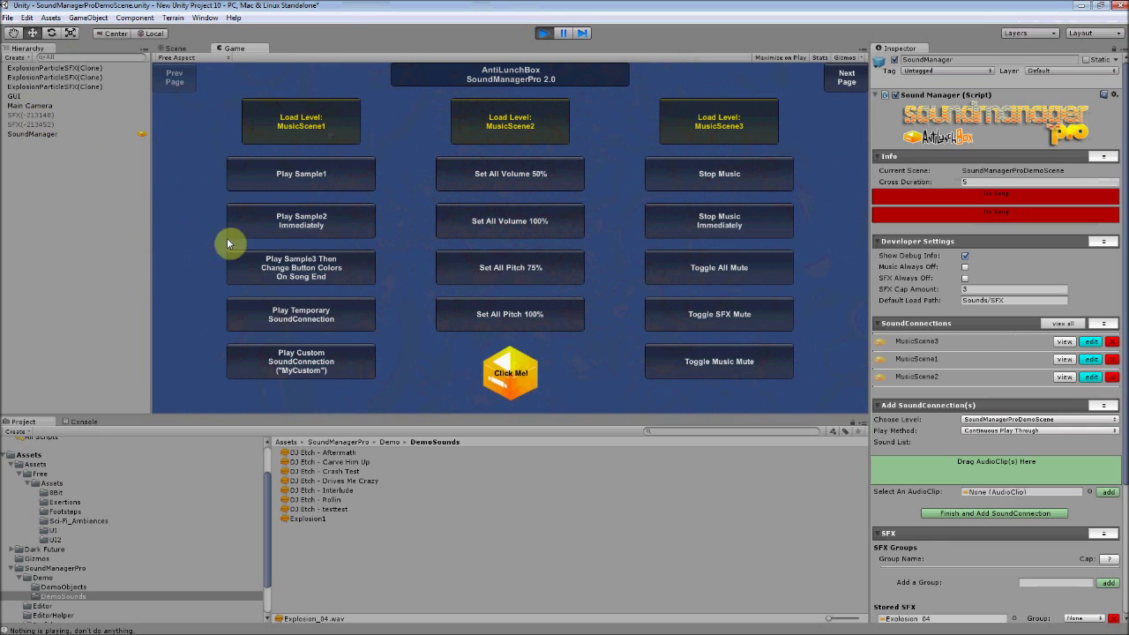
left_click(510, 384)
left_click(510, 383)
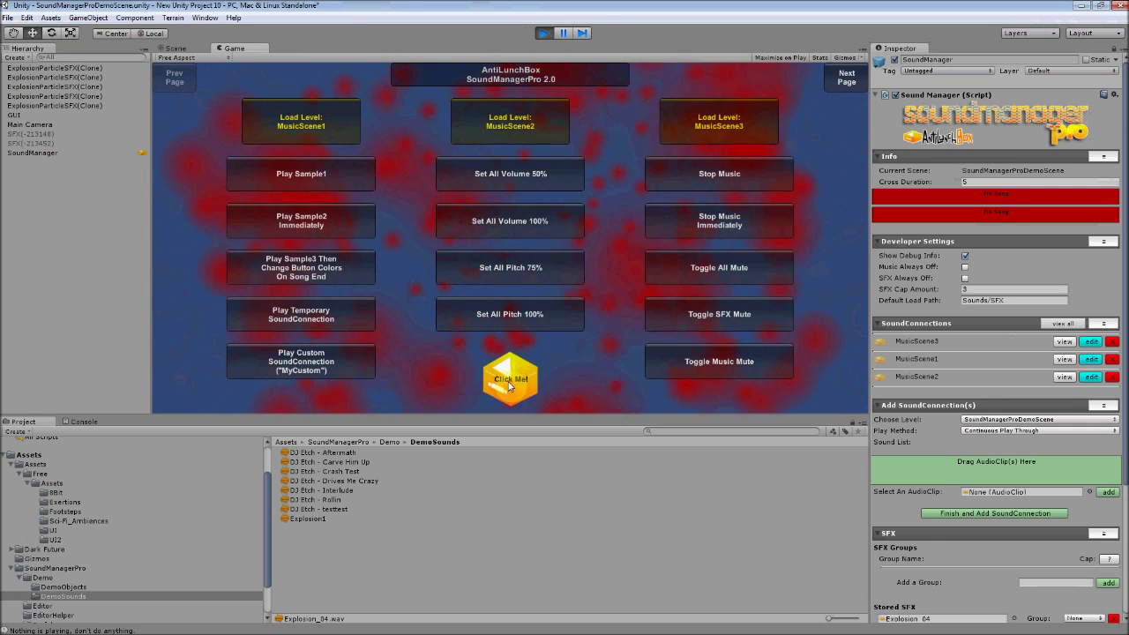
left_click(510, 384)
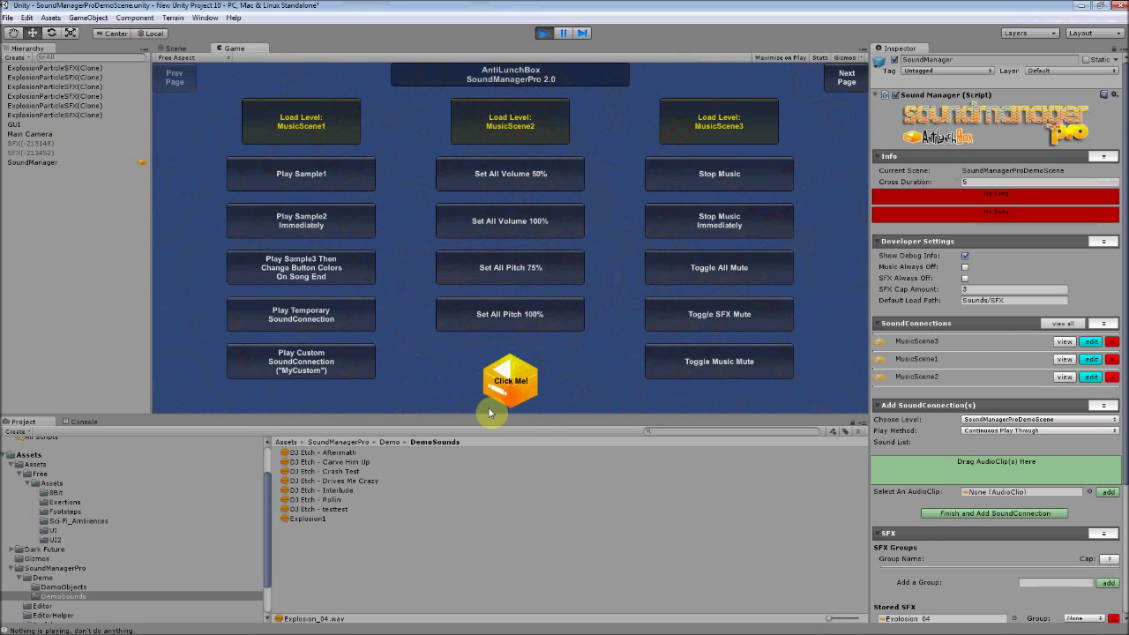
left_click(518, 383)
left_click(518, 383)
left_click(518, 383)
left_click(517, 383)
left_click(518, 383)
left_click(518, 383)
left_click(518, 383)
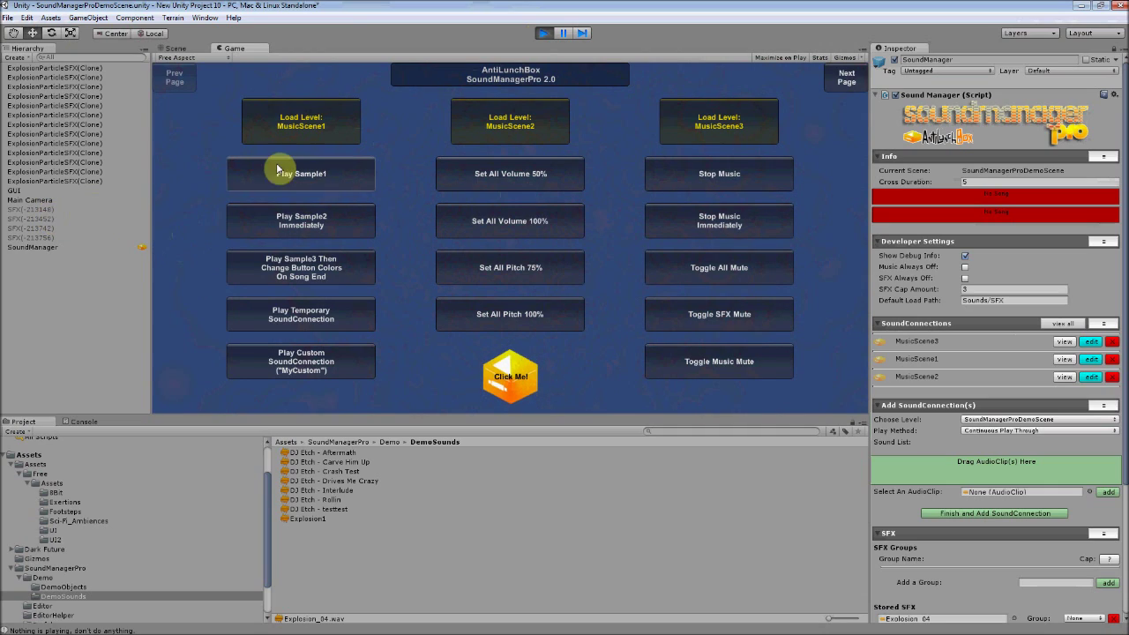
left_click(543, 33)
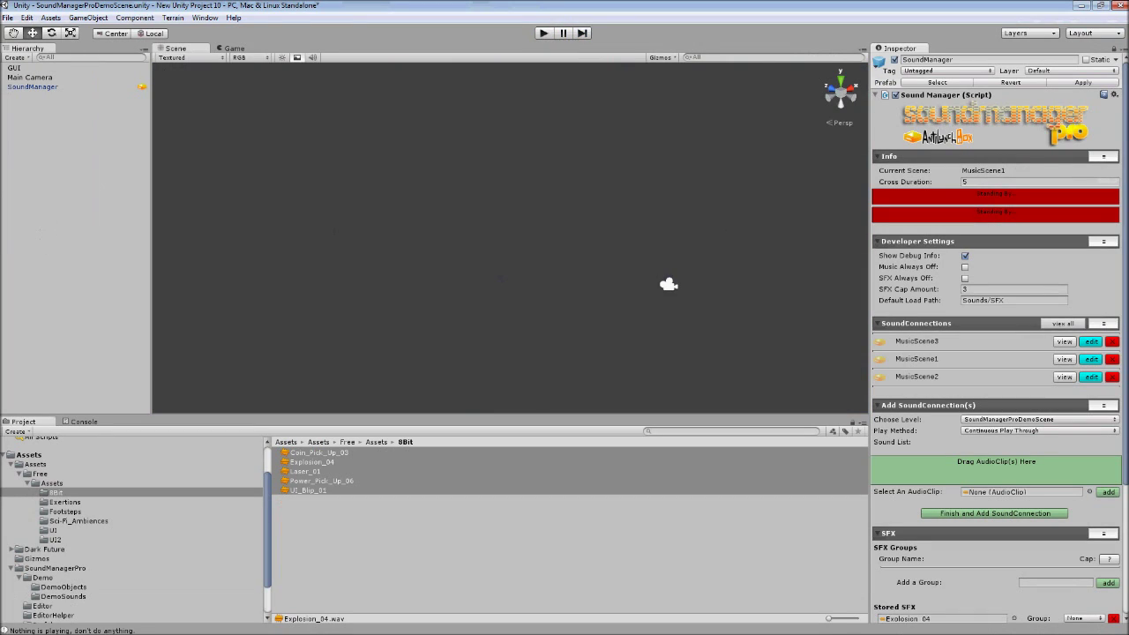
Step: Highlight the word 'location' in the first PlaySFX signature of the documentation
key("alt+Tab")
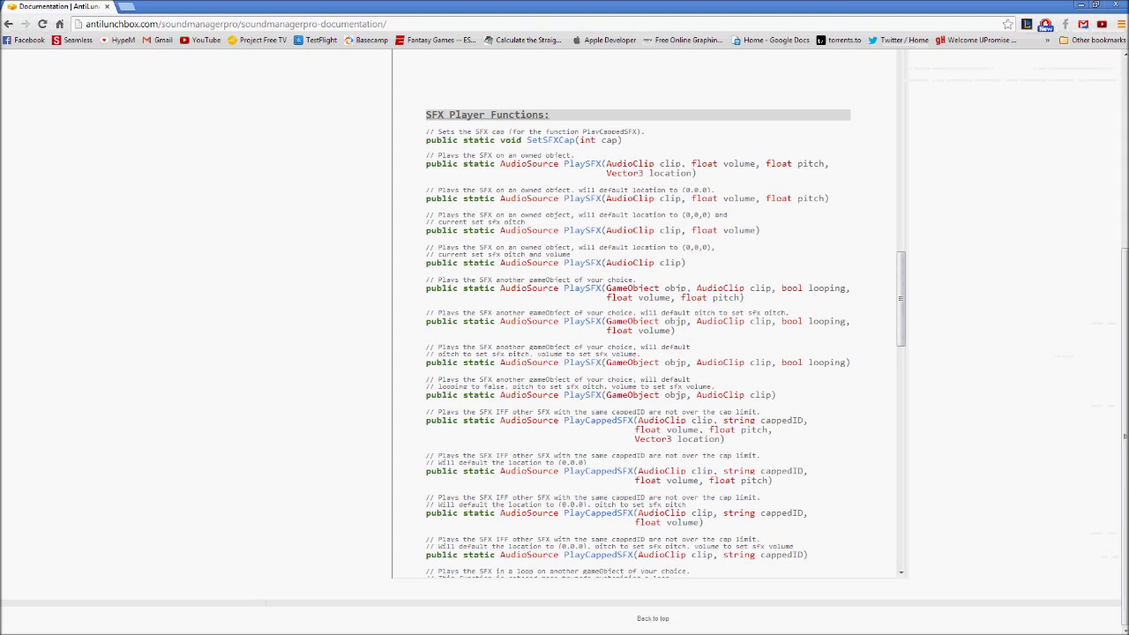
double_click(671, 173)
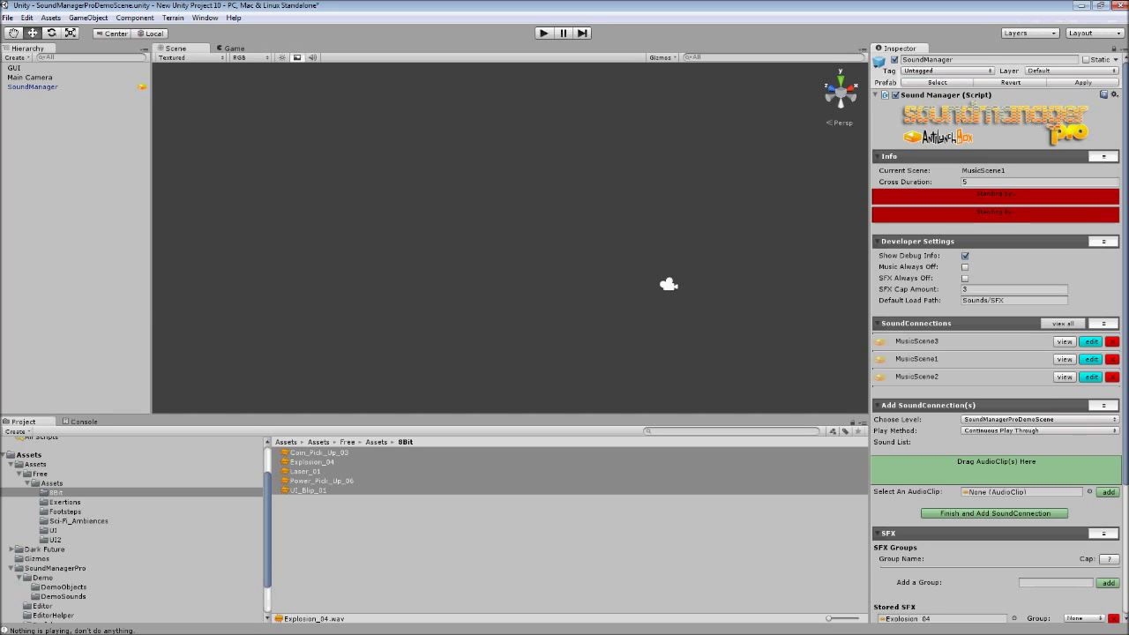
Step: Open SoundManagerTools from SoundManagerPro > Scripts > Extensions in MonoDevelop
left_click(87, 578)
scroll(95, 580, "down", 1)
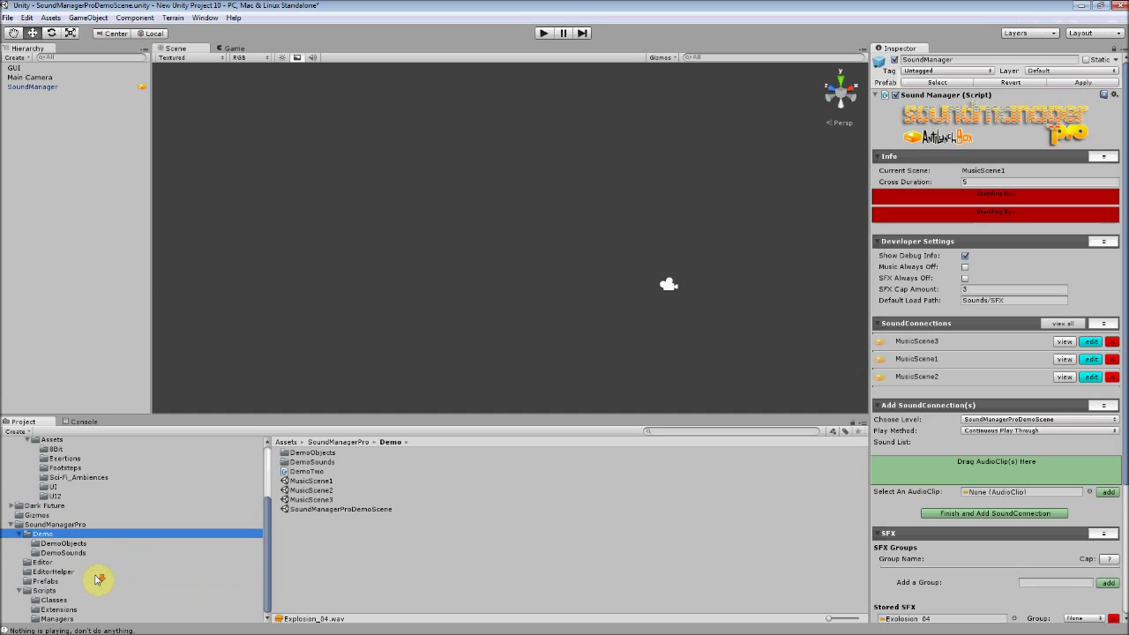
double_click(70, 590)
left_click(58, 610)
left_click(335, 472)
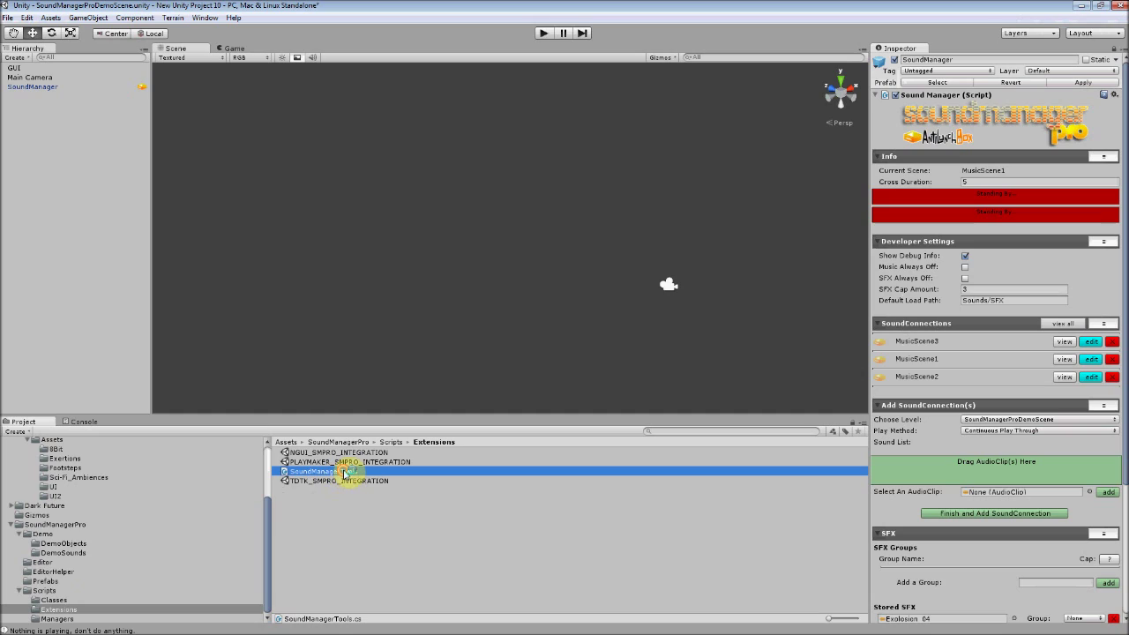
double_click(344, 473)
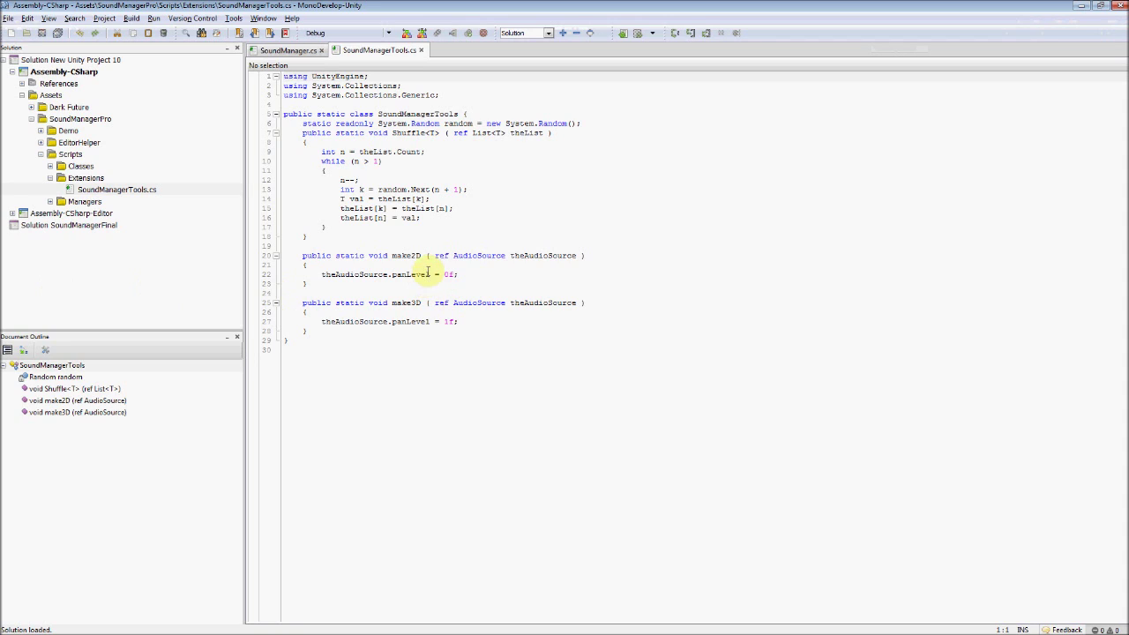
Step: Read the make2D helper's signature in SoundManagerTools, then go back to the documentation
mouse_move(408, 255)
key("alt+Tab")
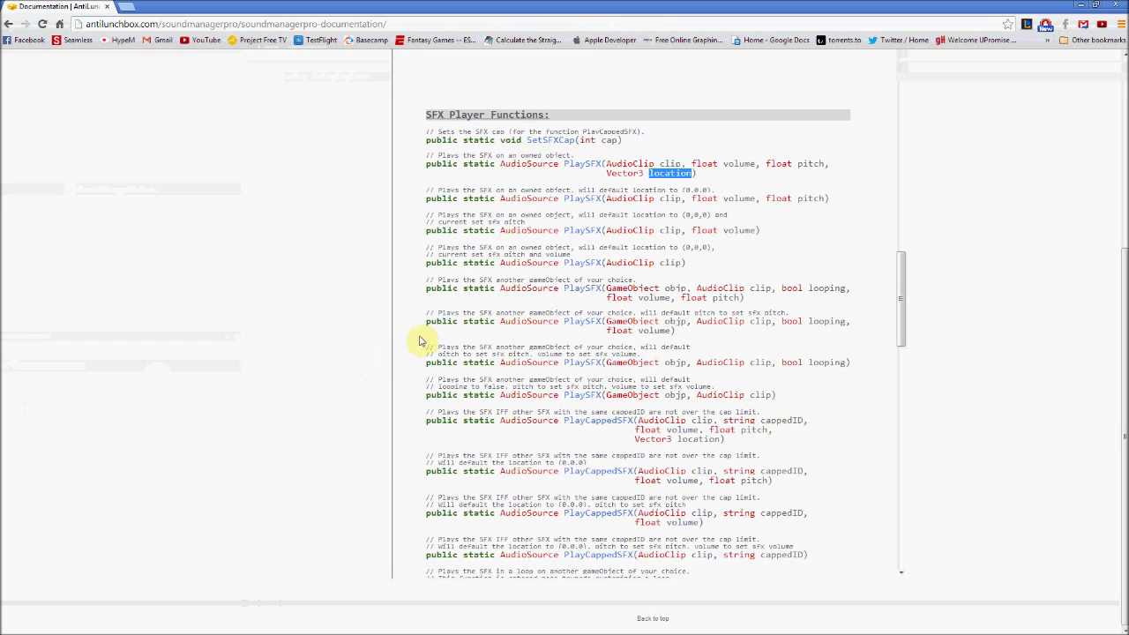
Step: Highlight the first PlaySFX comment and declaration, then return to Unity
left_click_drag(422, 280, 786, 396)
left_click(788, 396)
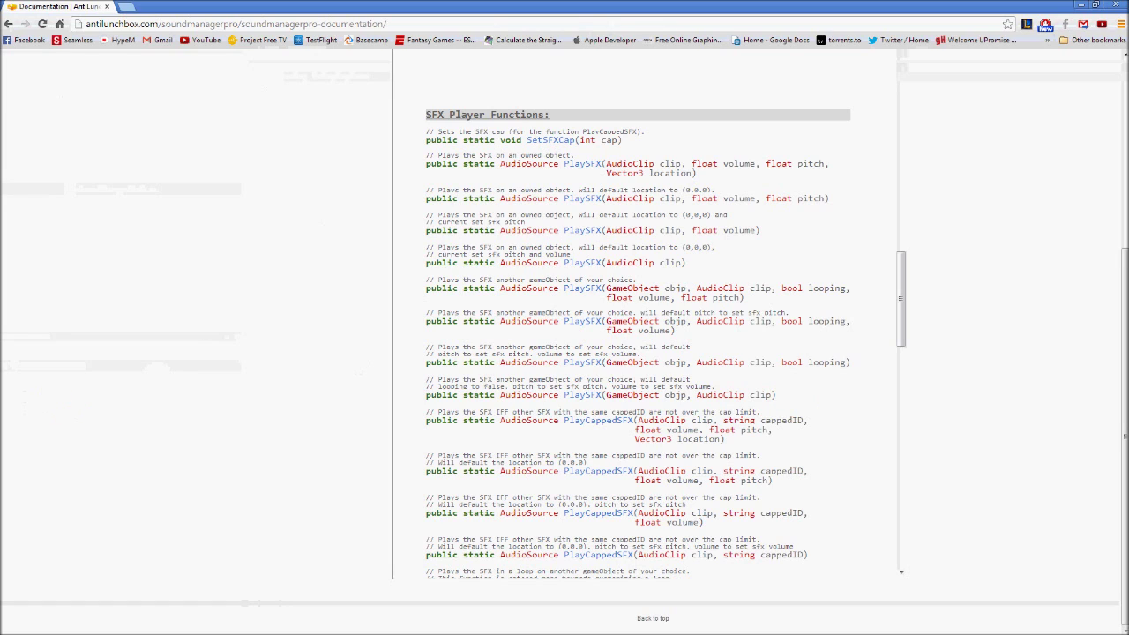
key("alt+Tab")
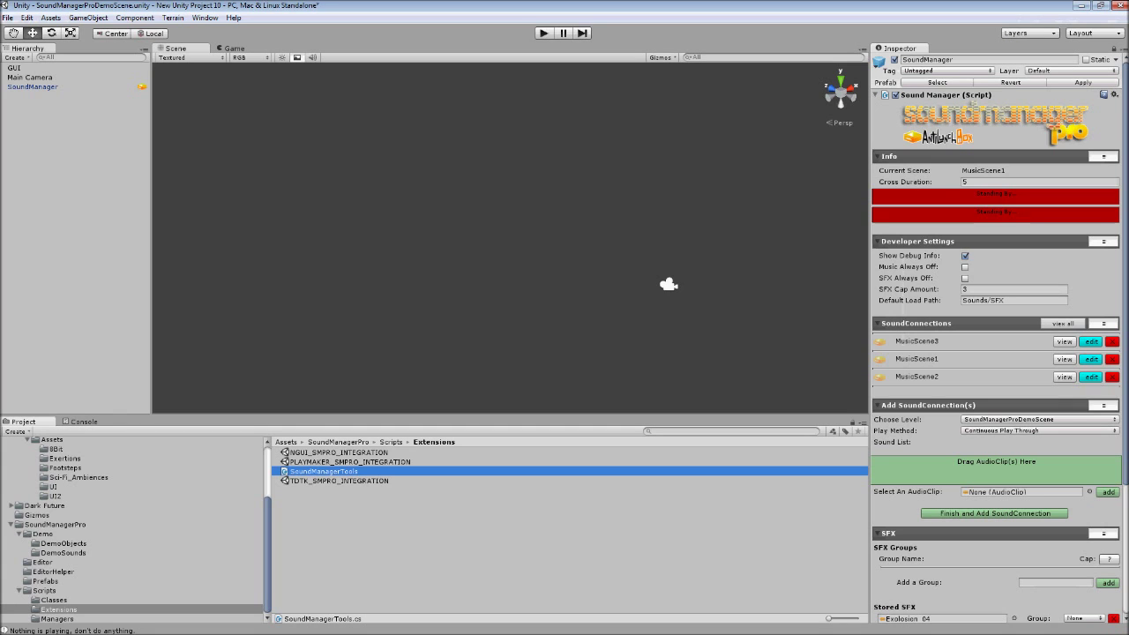
Step: Run the demo, spawn an explosion, and lock the Inspector on the first explosion clone
left_click(545, 32)
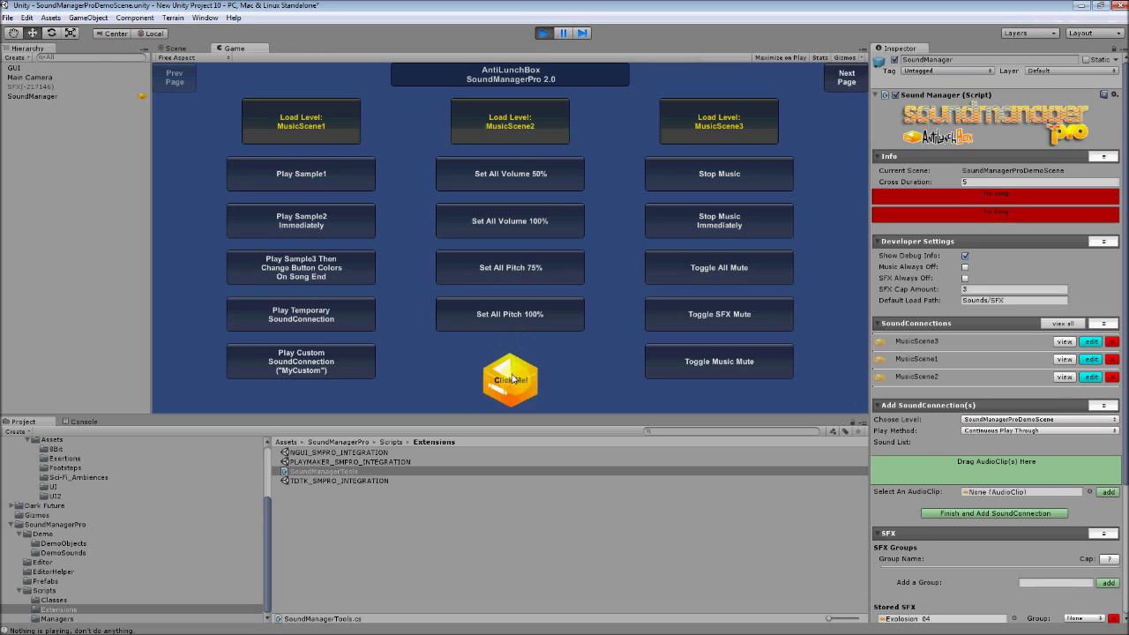
left_click(512, 379)
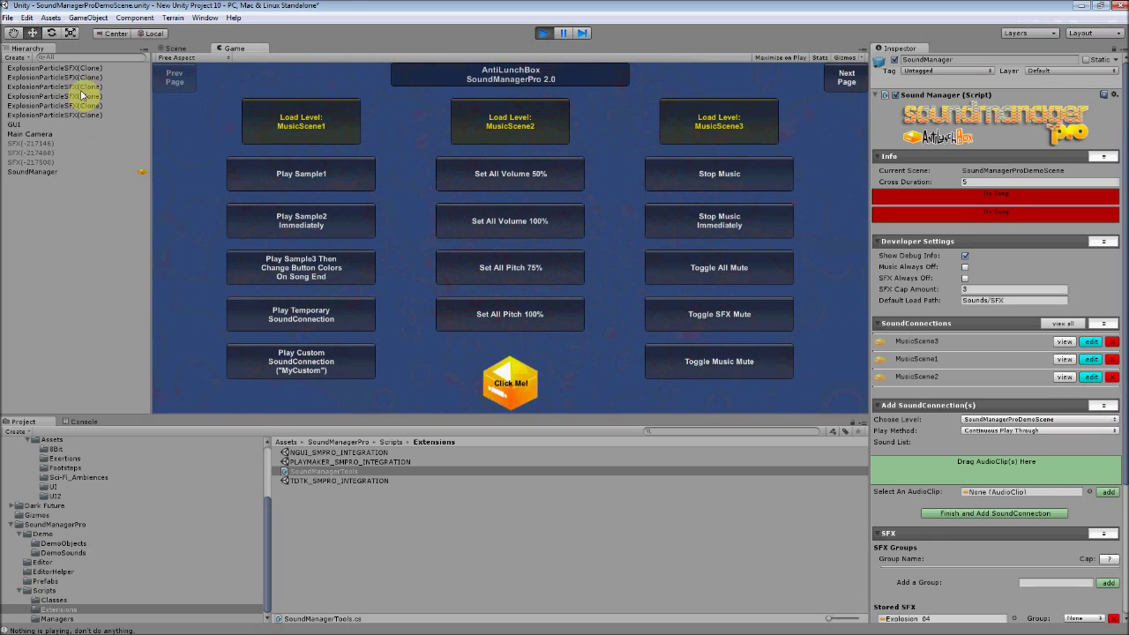
left_click(62, 68)
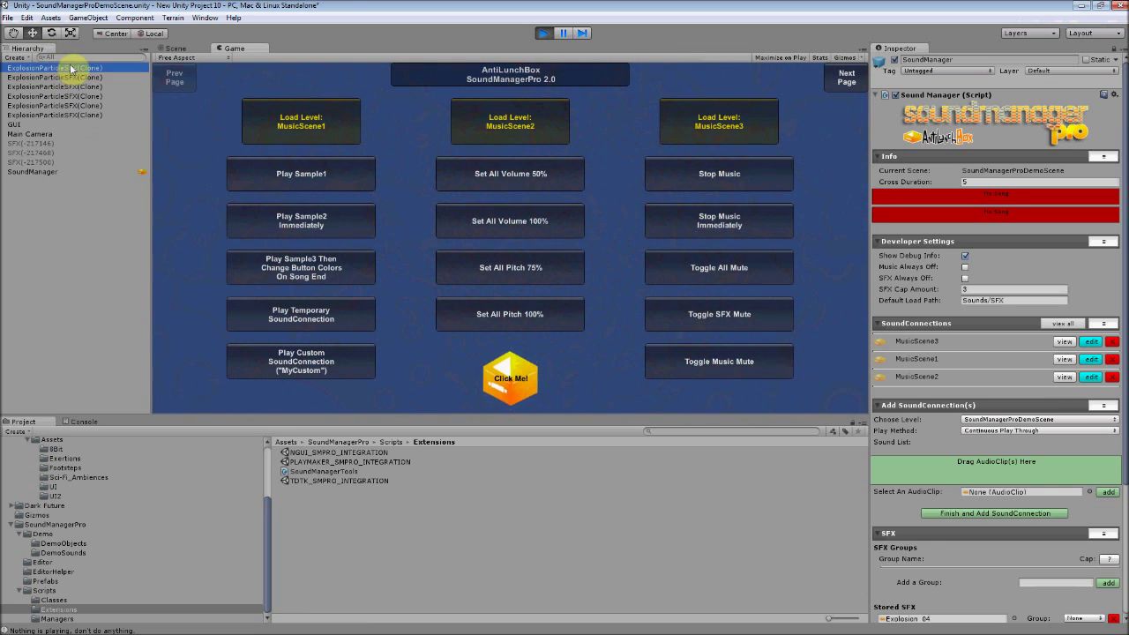
left_click(1113, 48)
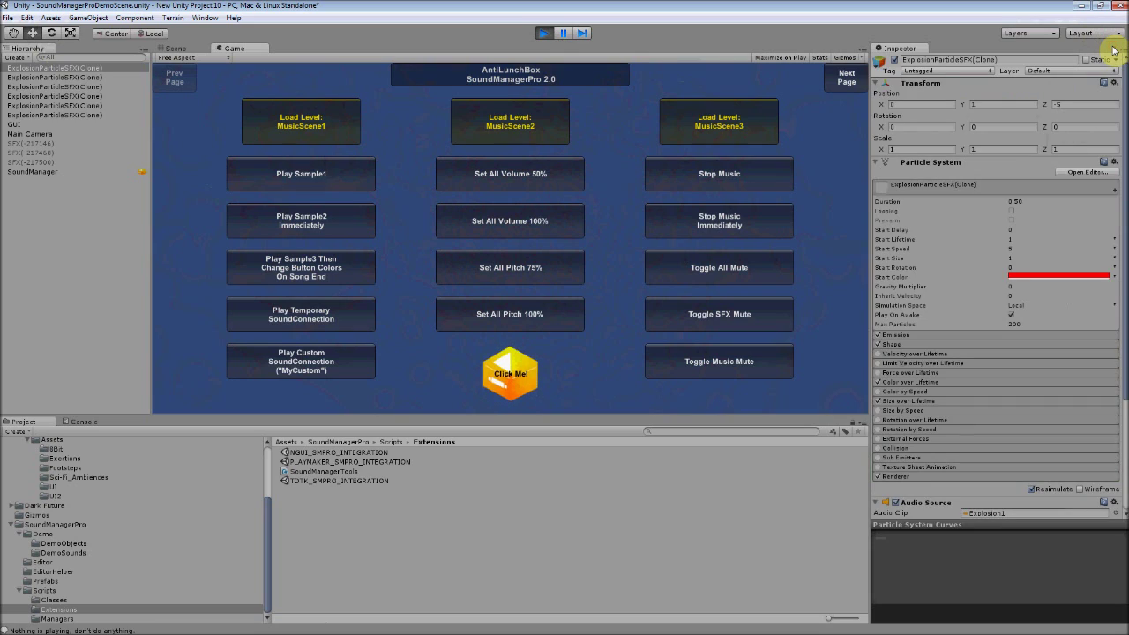
scroll(1049, 203, "down", 5)
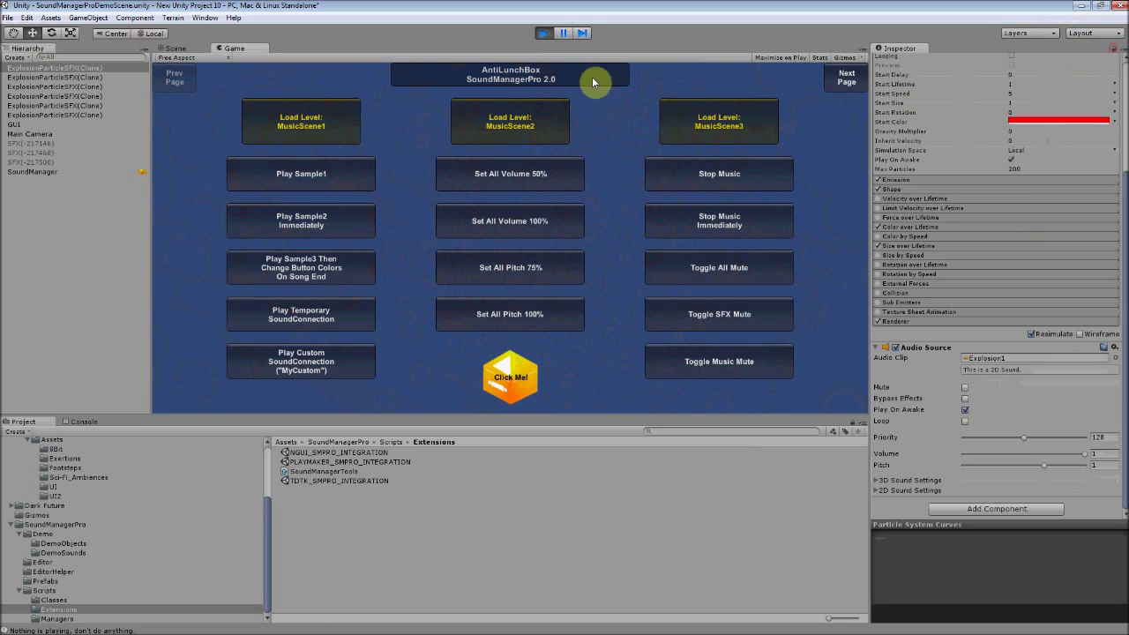
Step: Inspect the remaining ExplosionParticleSFX clones and their audio sources, then stop the demo
left_click(93, 78)
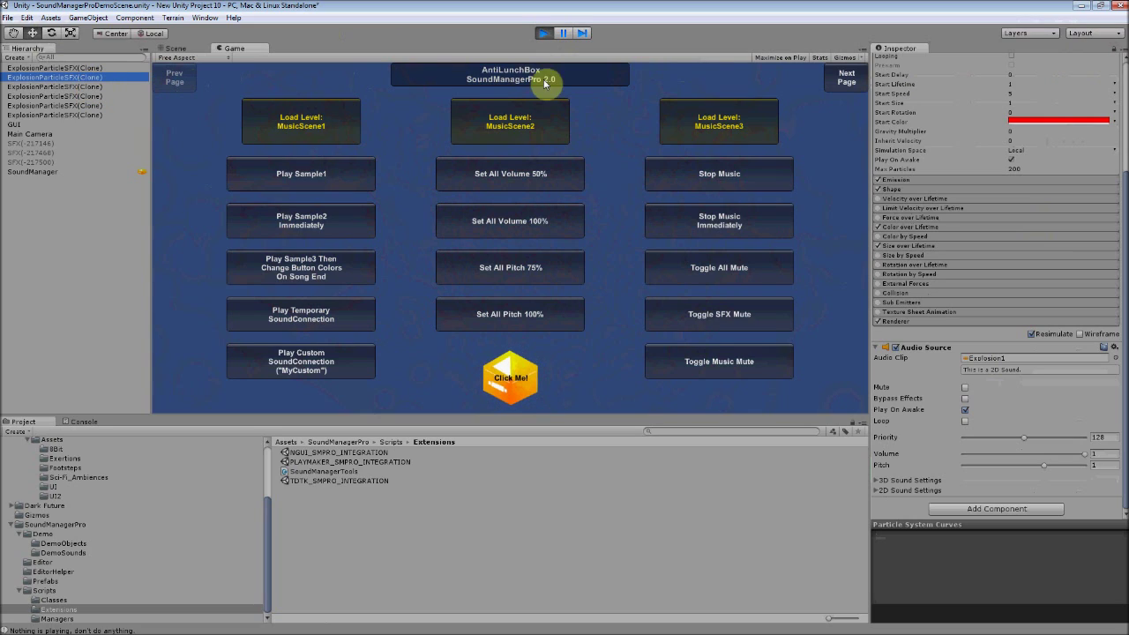
left_click(99, 86)
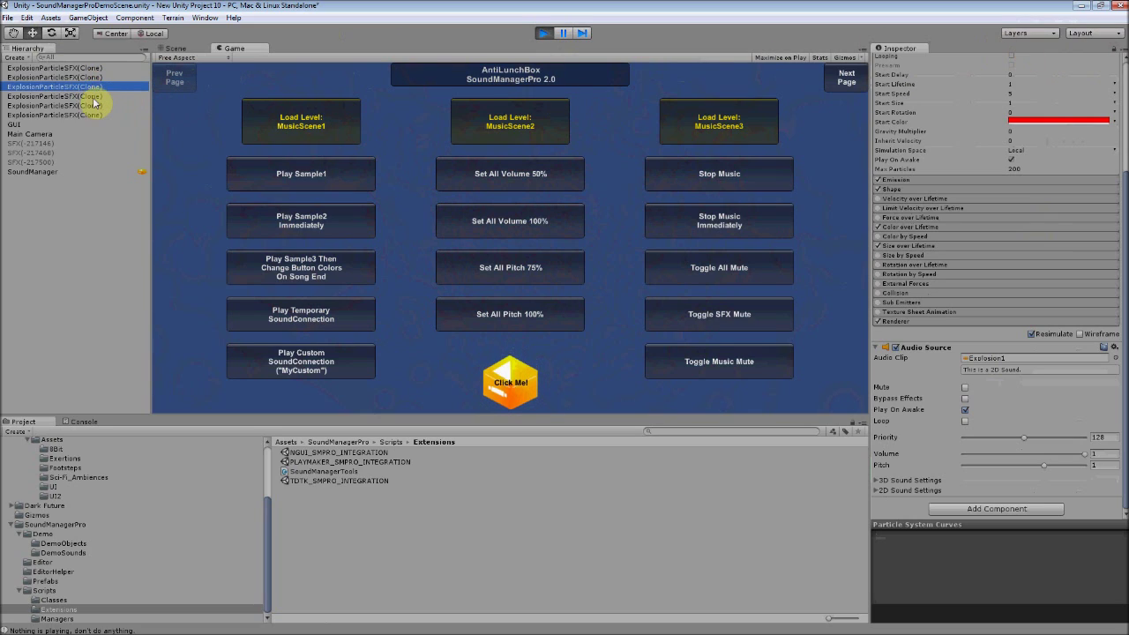
left_click(95, 97)
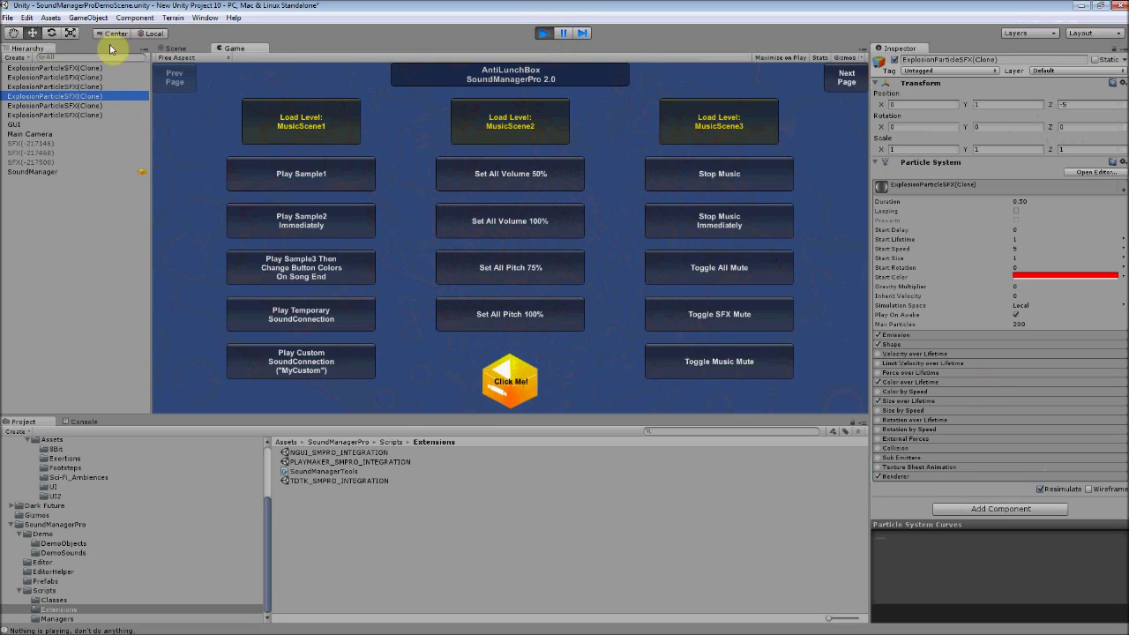
left_click(79, 106)
left_click(82, 114)
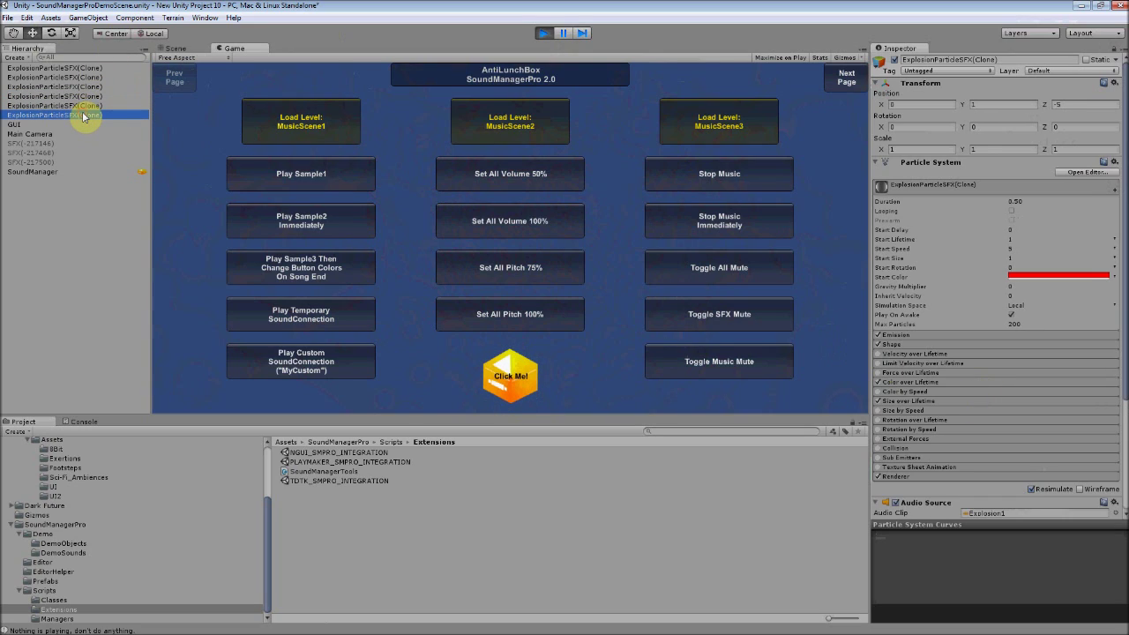
left_click(543, 34)
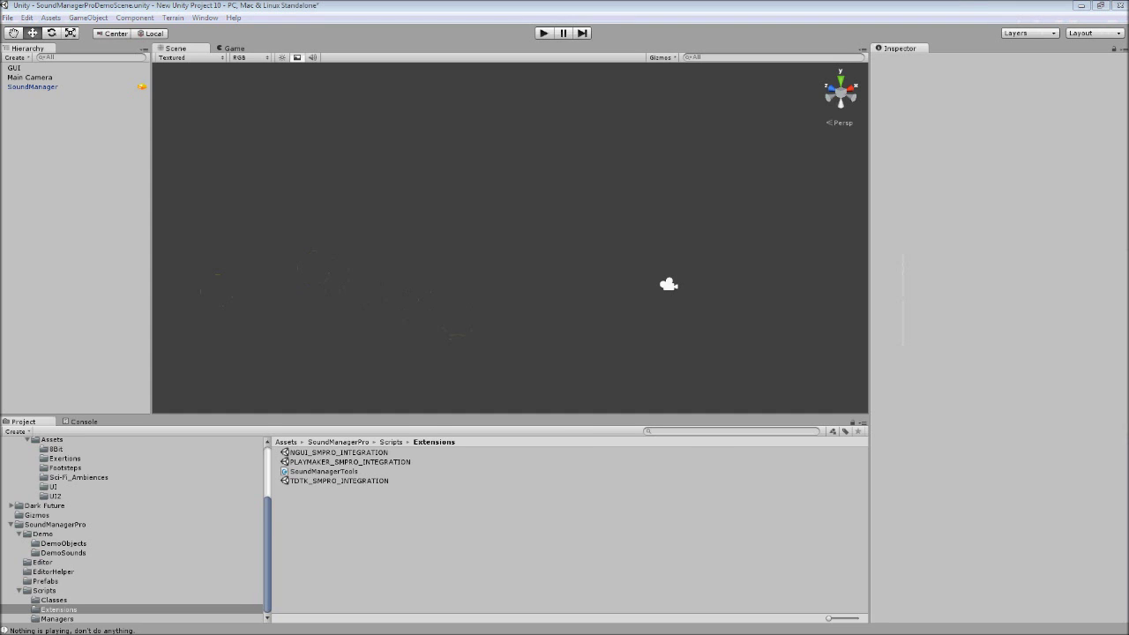
key("alt+Tab")
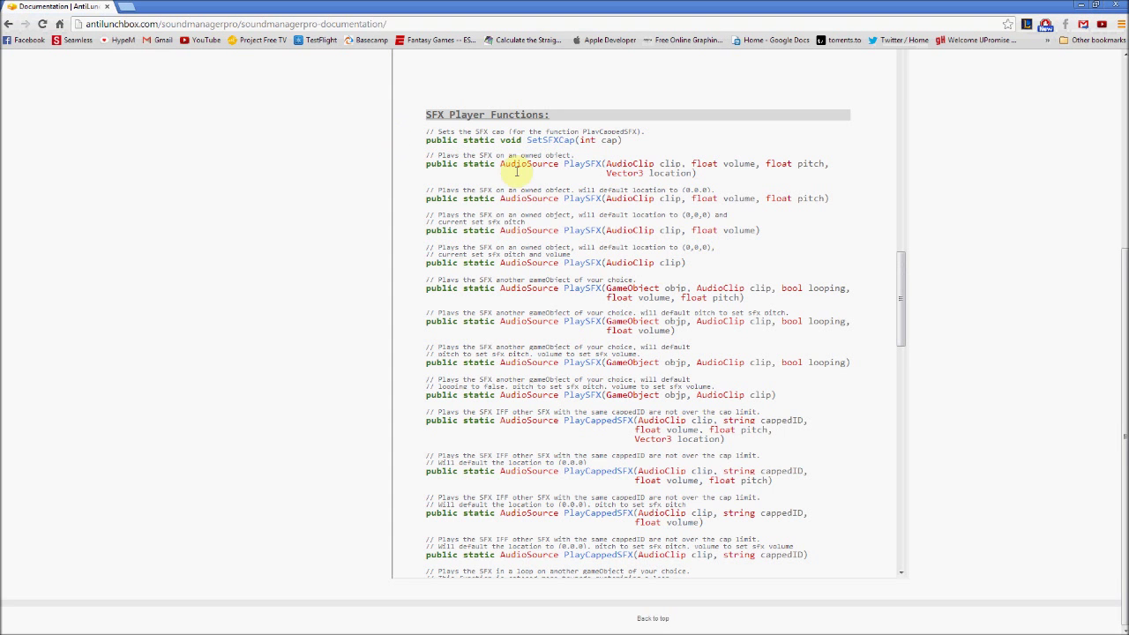
Step: Highlight 'bool looping' in the PlaySFX signature
double_click(791, 287)
left_click_drag(808, 289, 842, 289)
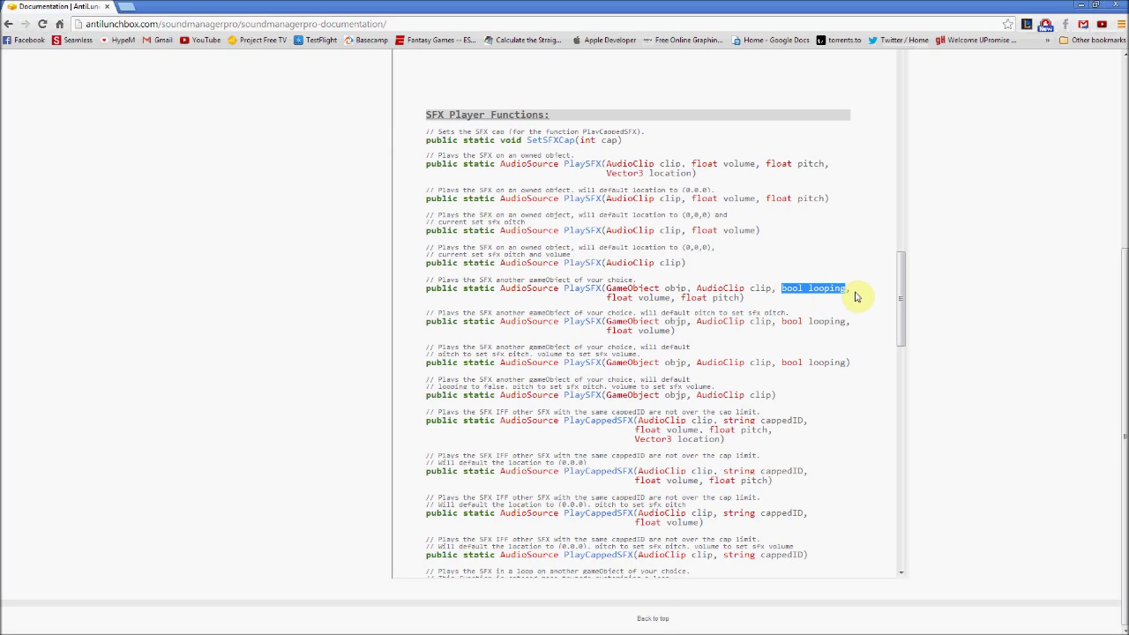
left_click(854, 294)
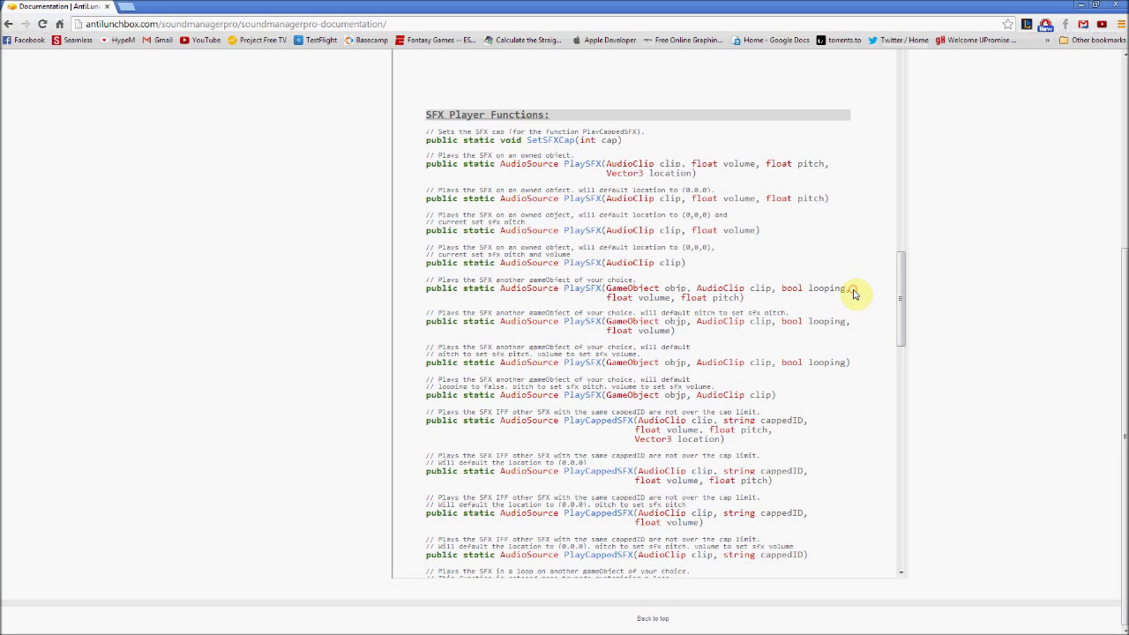
Step: Scroll down to the PlayCappedSFX overloads, highlight 'cappedID', and return to Unity
scroll(839, 292, "down", 3)
scroll(839, 292, "down", 13)
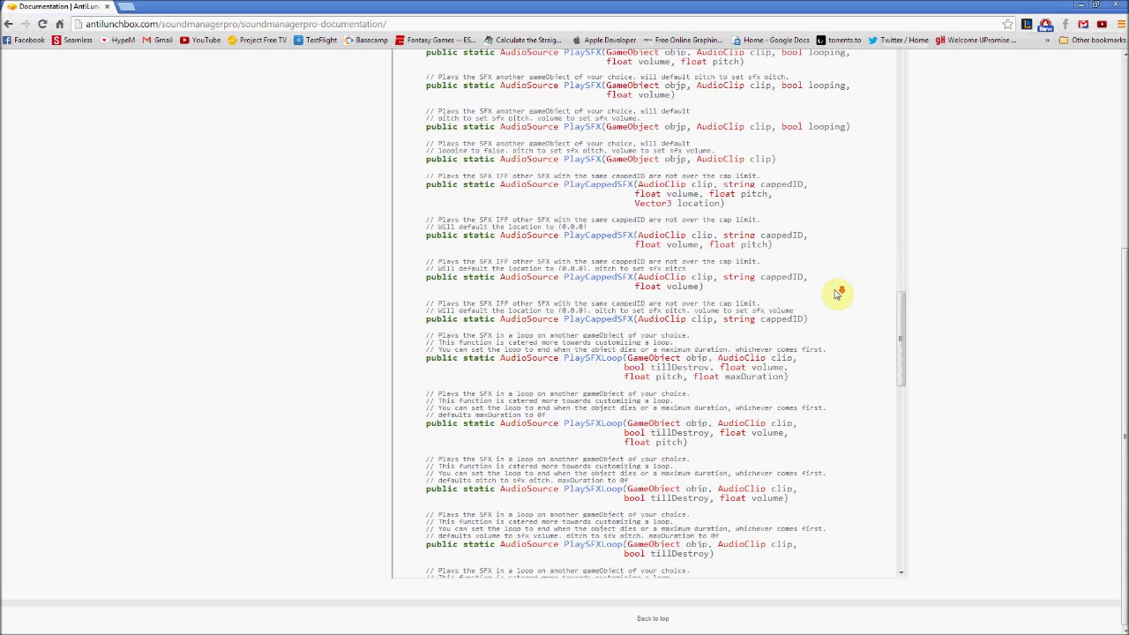
scroll(834, 298, "down", 3)
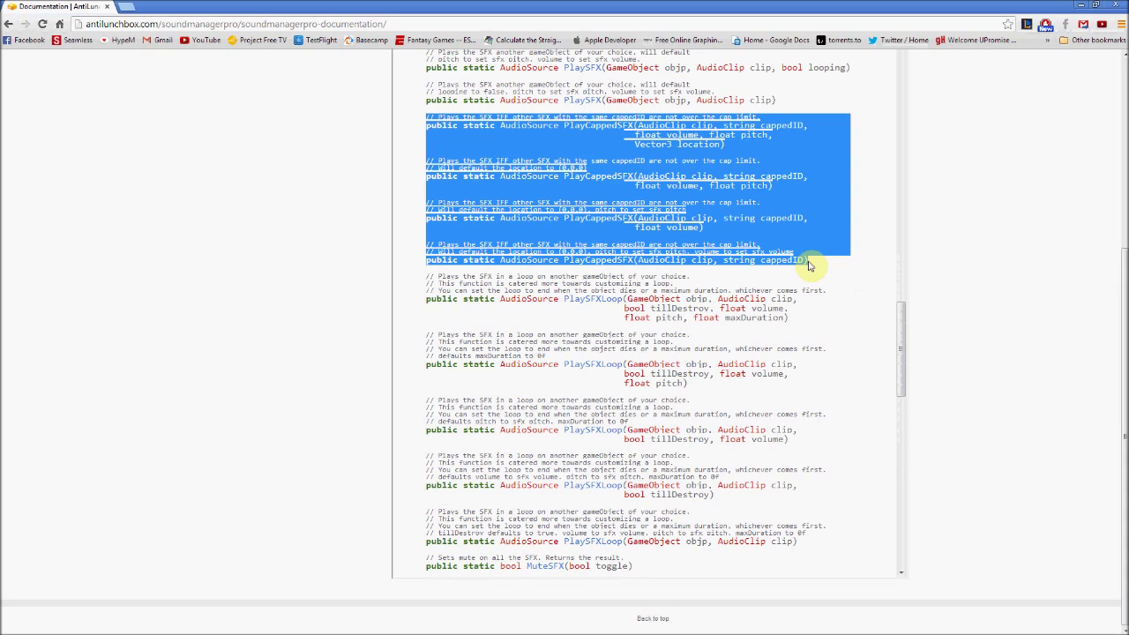
left_click(776, 124)
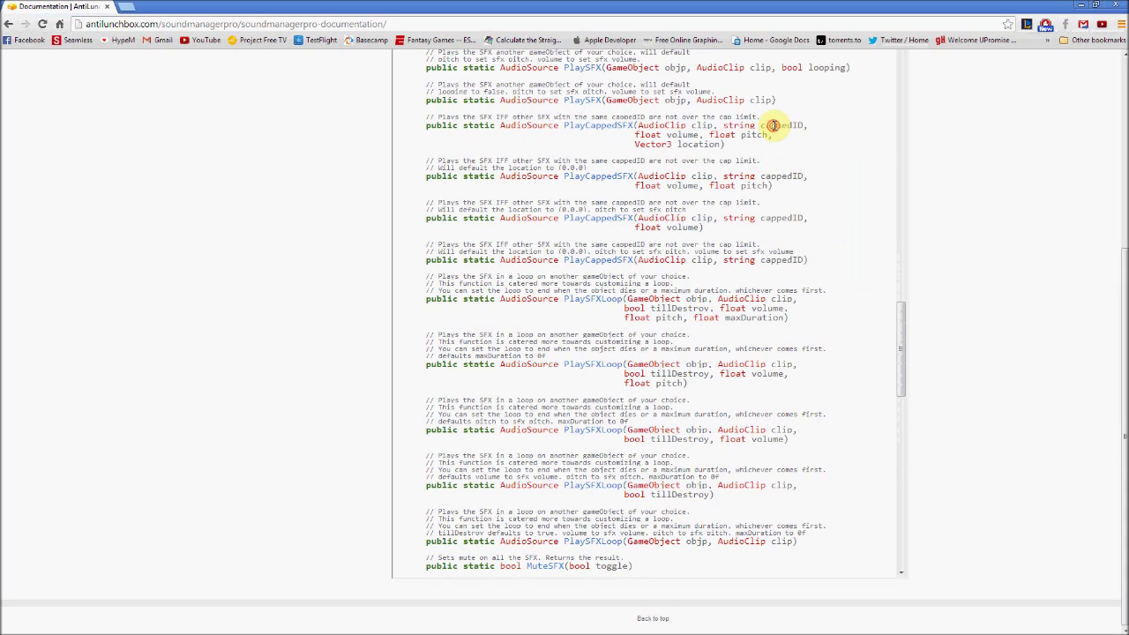
double_click(771, 126)
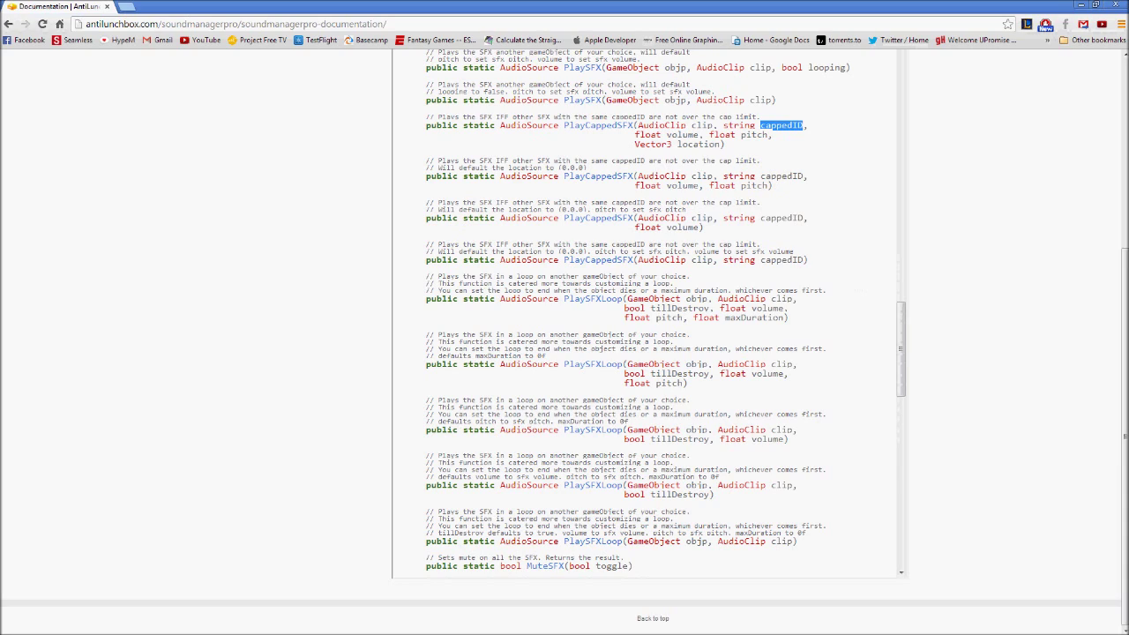
key("alt+Tab")
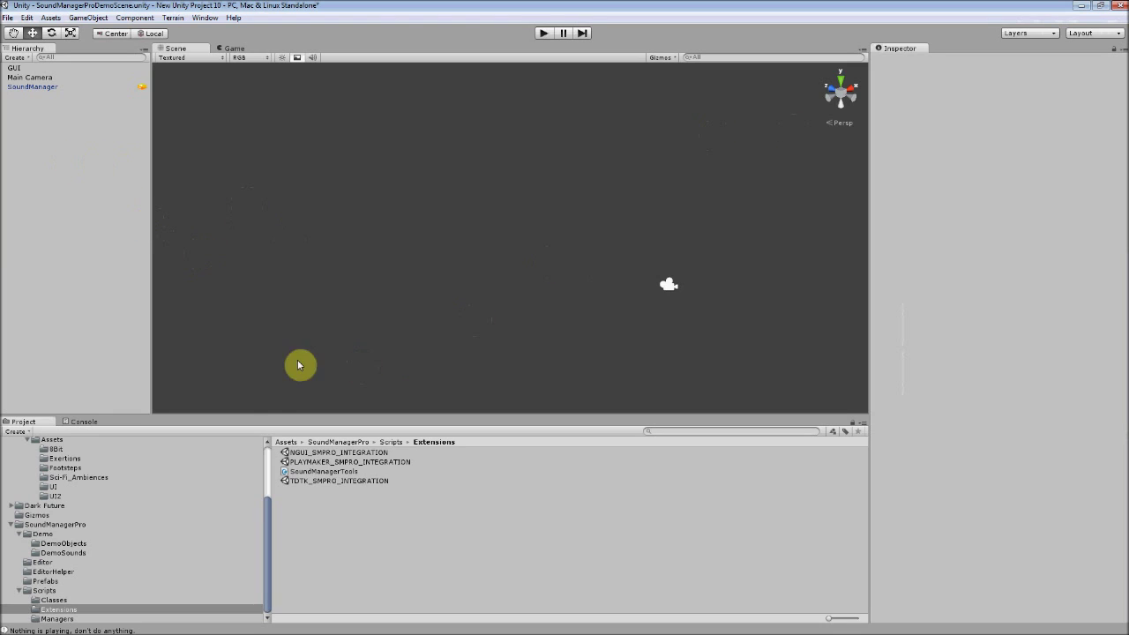
Step: Add an SFX group 'MyGroup' on the SoundManager and set its cap to 7
left_click(37, 87)
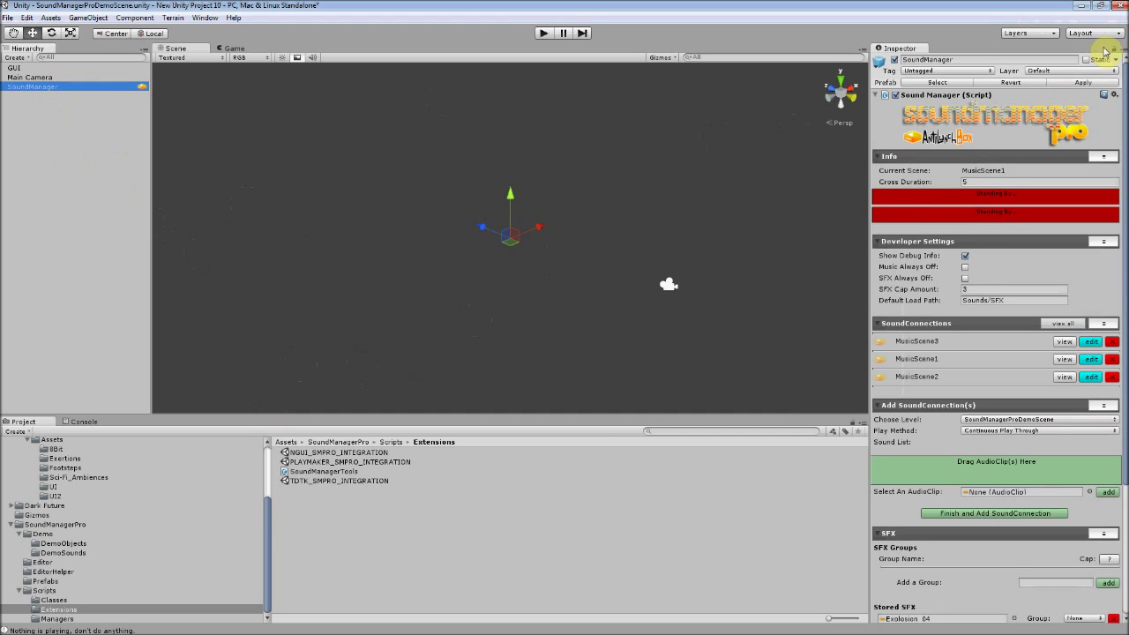
left_click(1117, 50)
scroll(1004, 207, "down", 1)
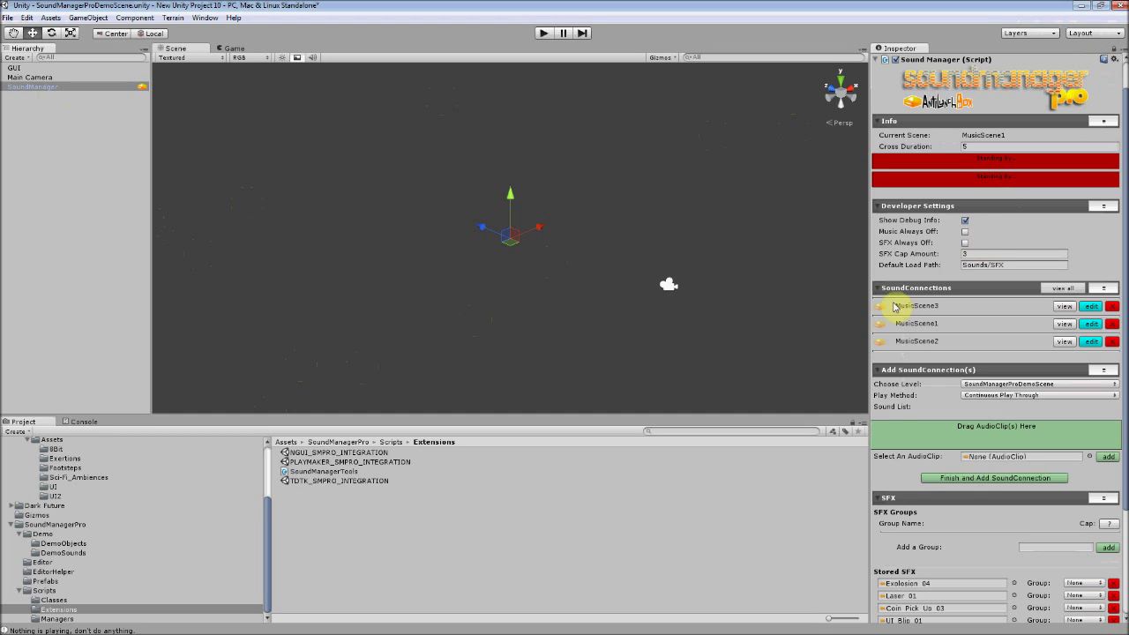
scroll(896, 429, "down", 3)
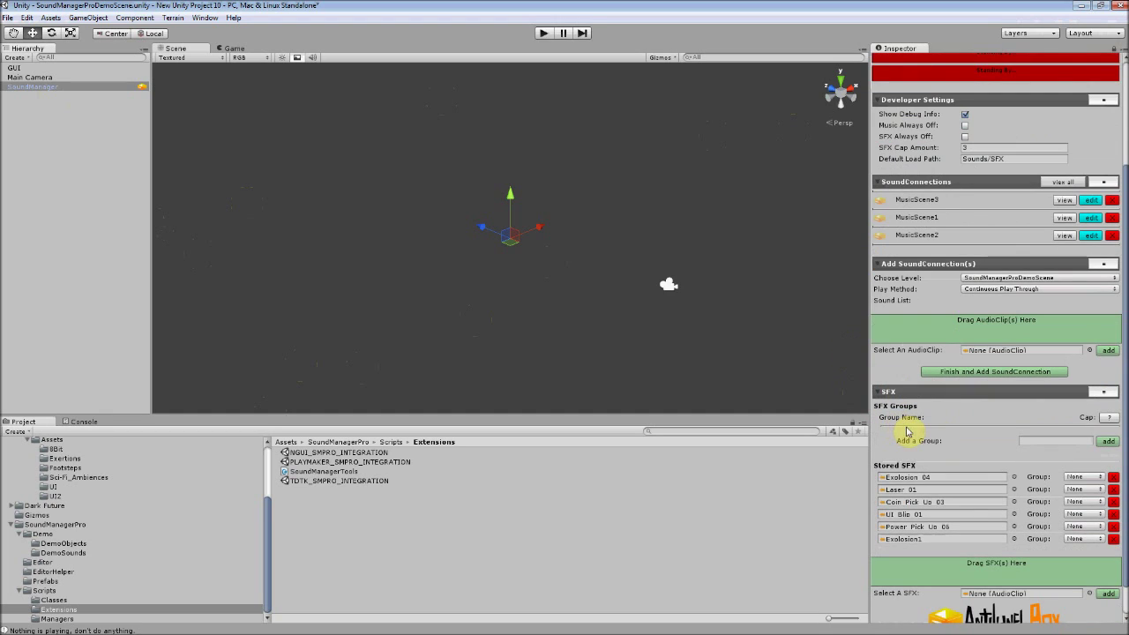
left_click(1028, 440)
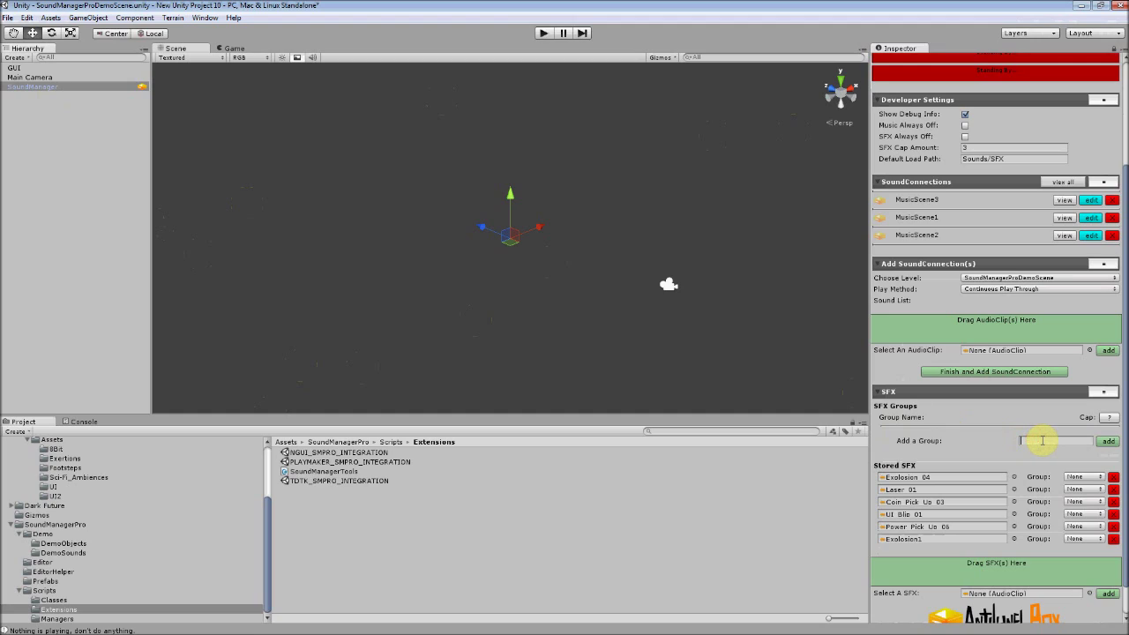
type("MyGroup")
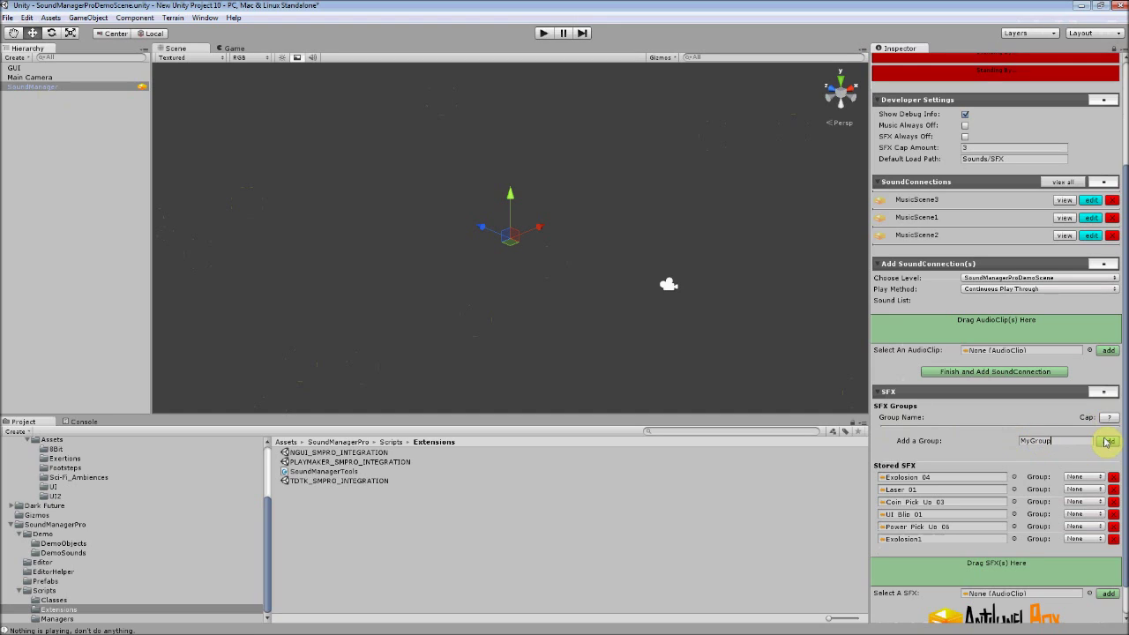
left_click(1108, 441)
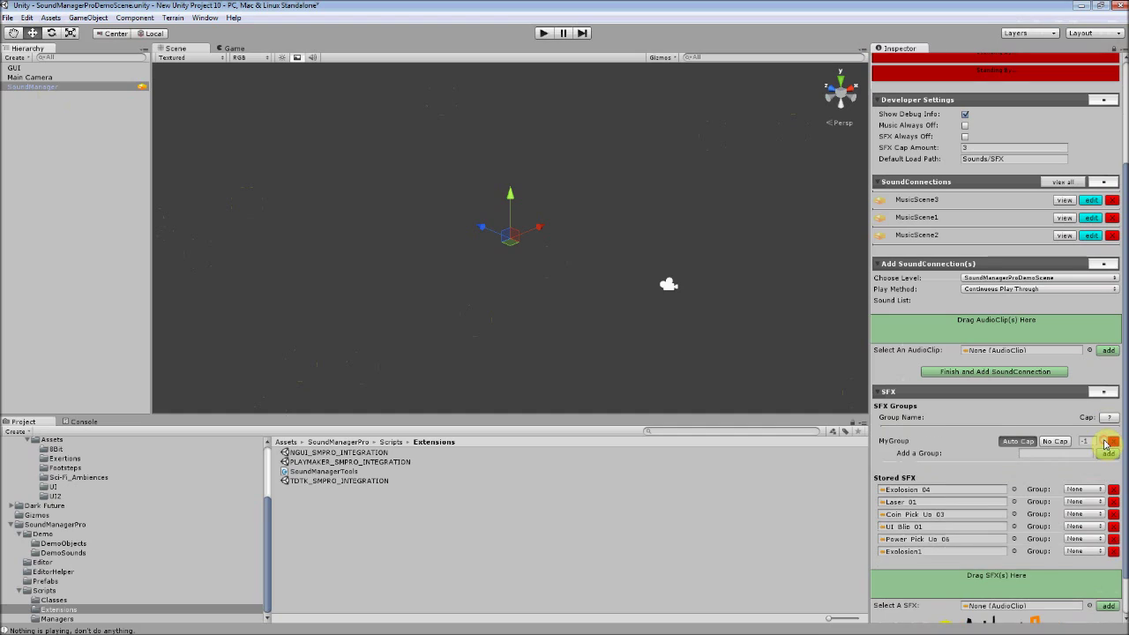
left_click(1058, 442)
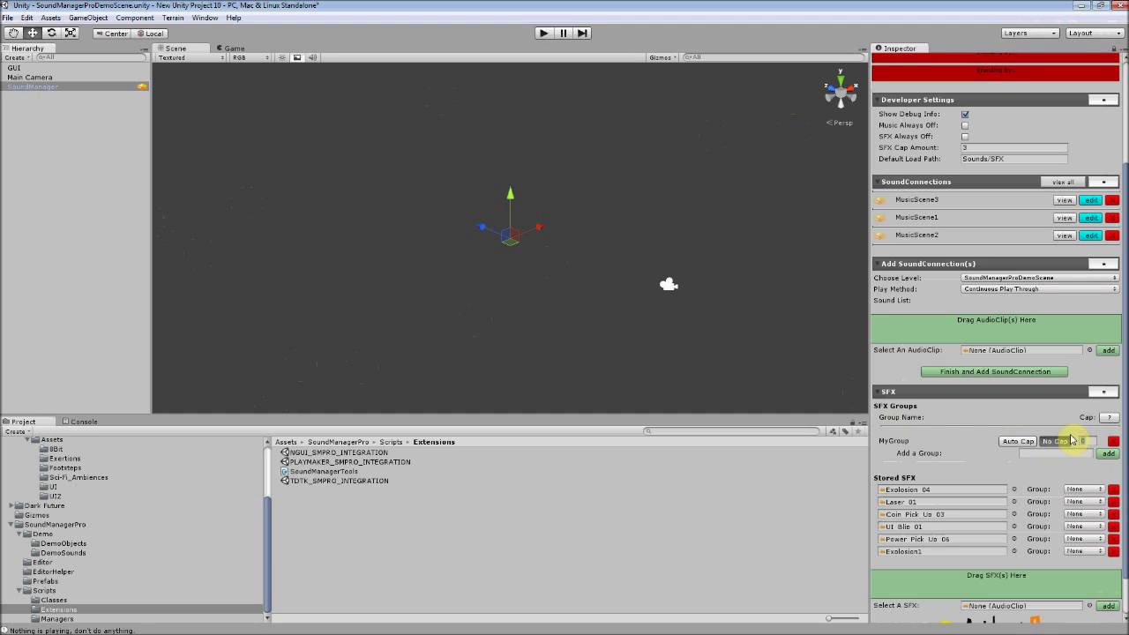
left_click(1069, 441)
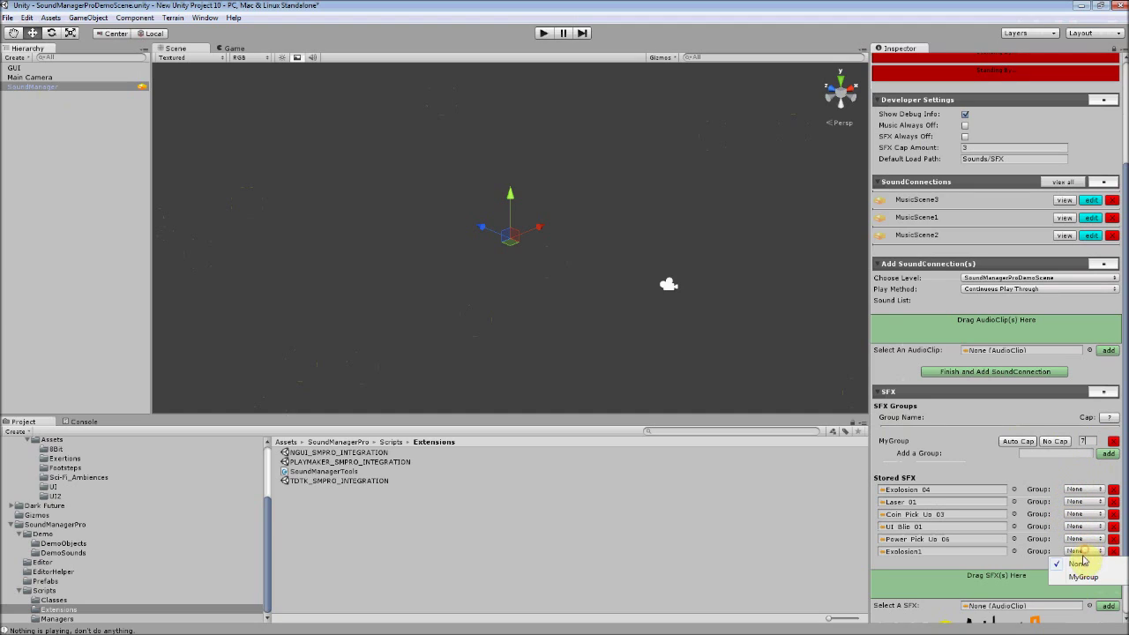
Step: Set the Group of both Explosion1 and UI Blip 01 to MyGroup in the Stored SFX list
left_click(1084, 576)
left_click(1085, 525)
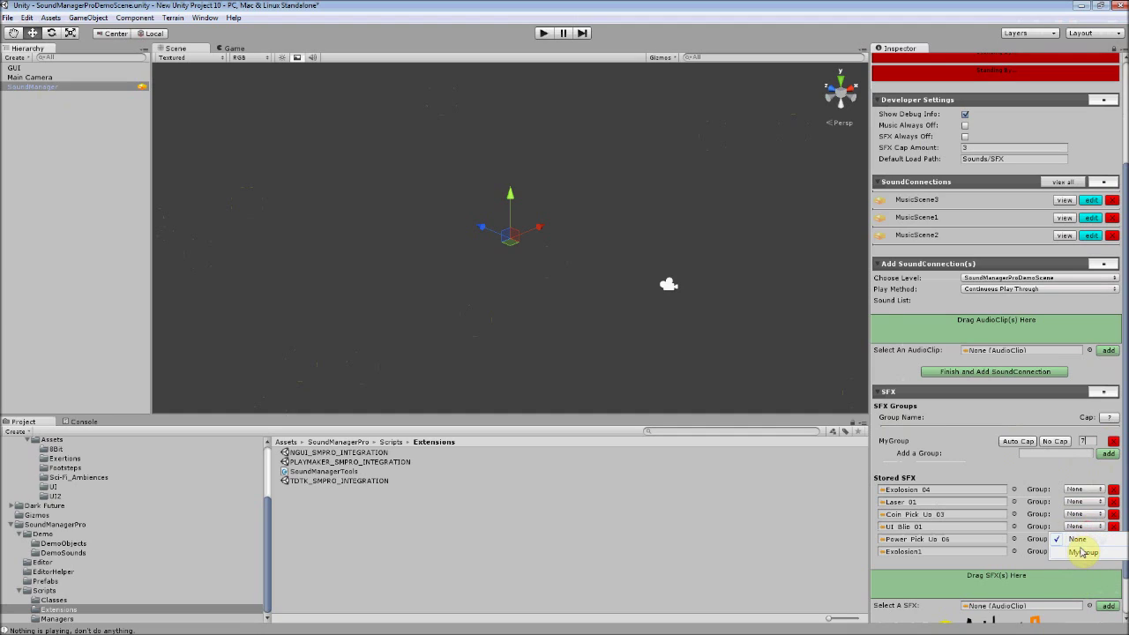
left_click(1083, 552)
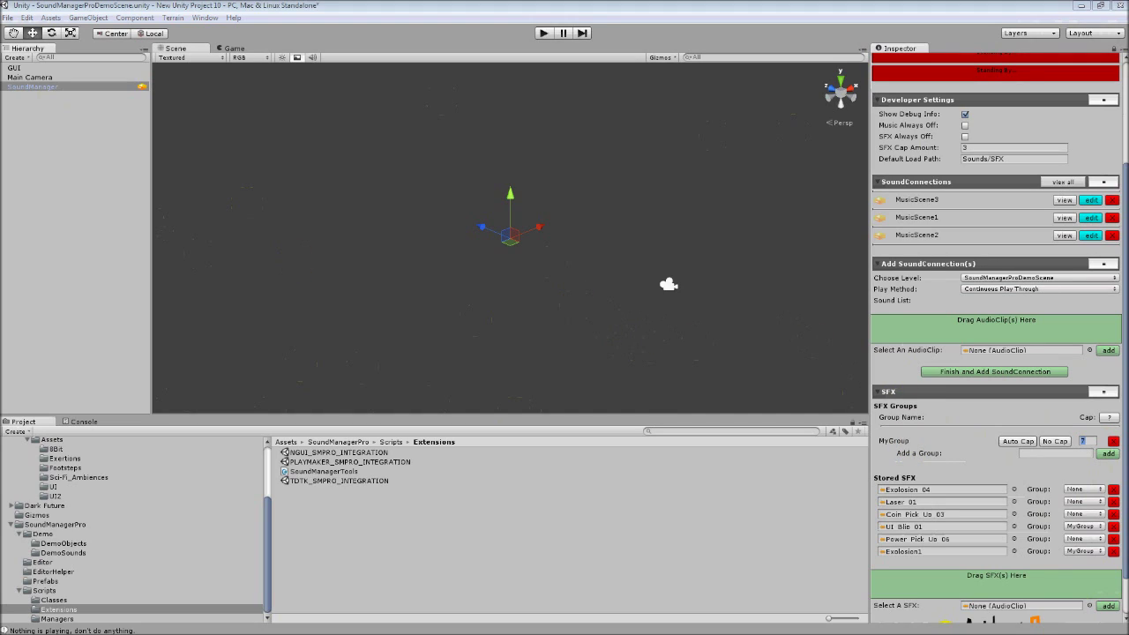
key("alt+Tab")
Step: Highlight the Load(string clipname, string customPath) entry in the documentation, then return to Unity
left_click(352, 302)
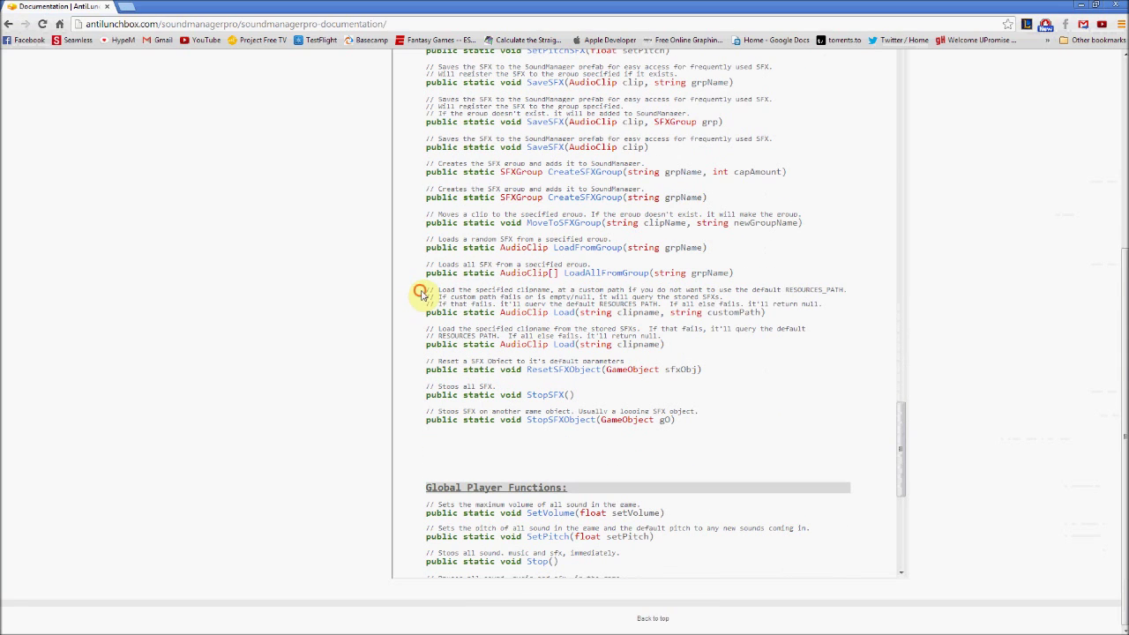
left_click_drag(423, 290, 578, 325)
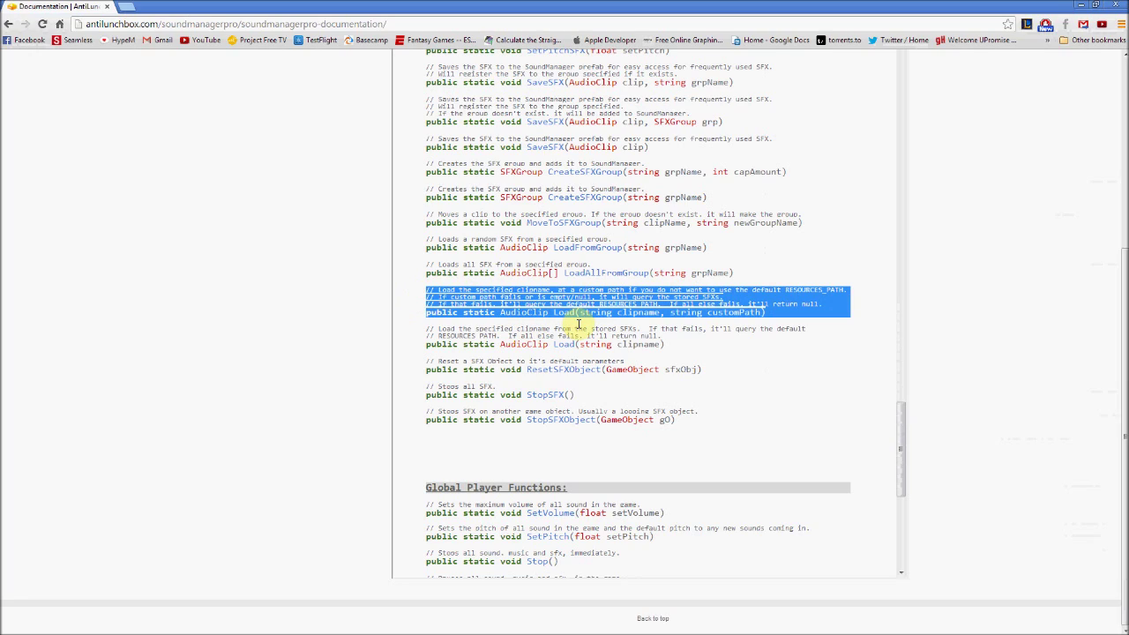
left_click(635, 324)
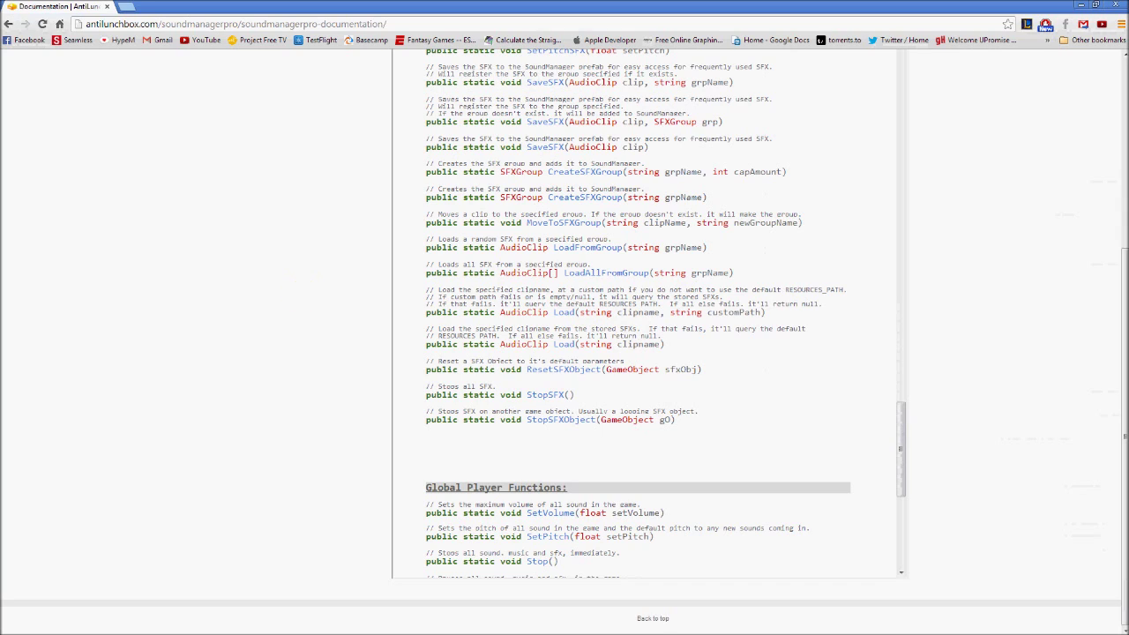
key("alt+Tab")
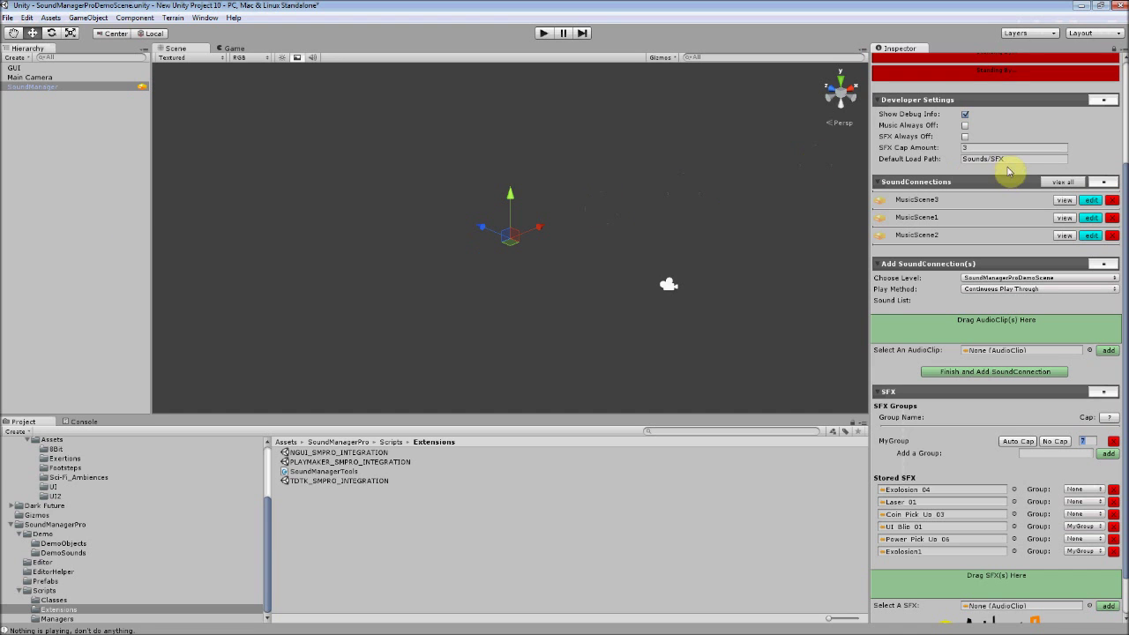
Step: Check that the Sound Manager's Default Load Path reads Sounds/SFX, then go back to Chrome
left_click(922, 159)
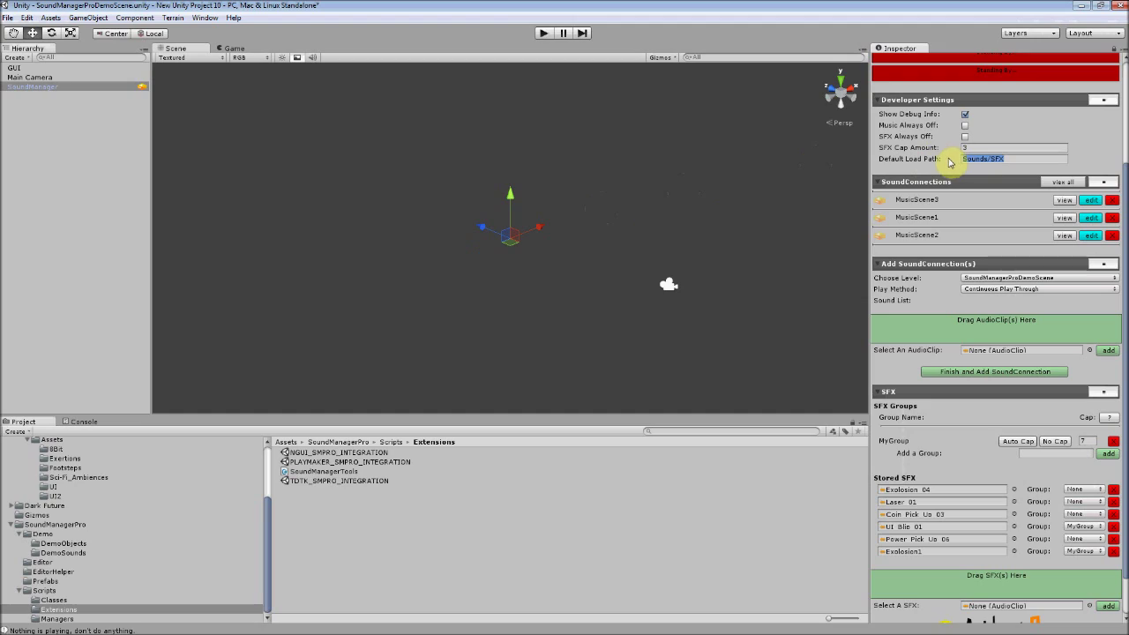
left_click(576, 180)
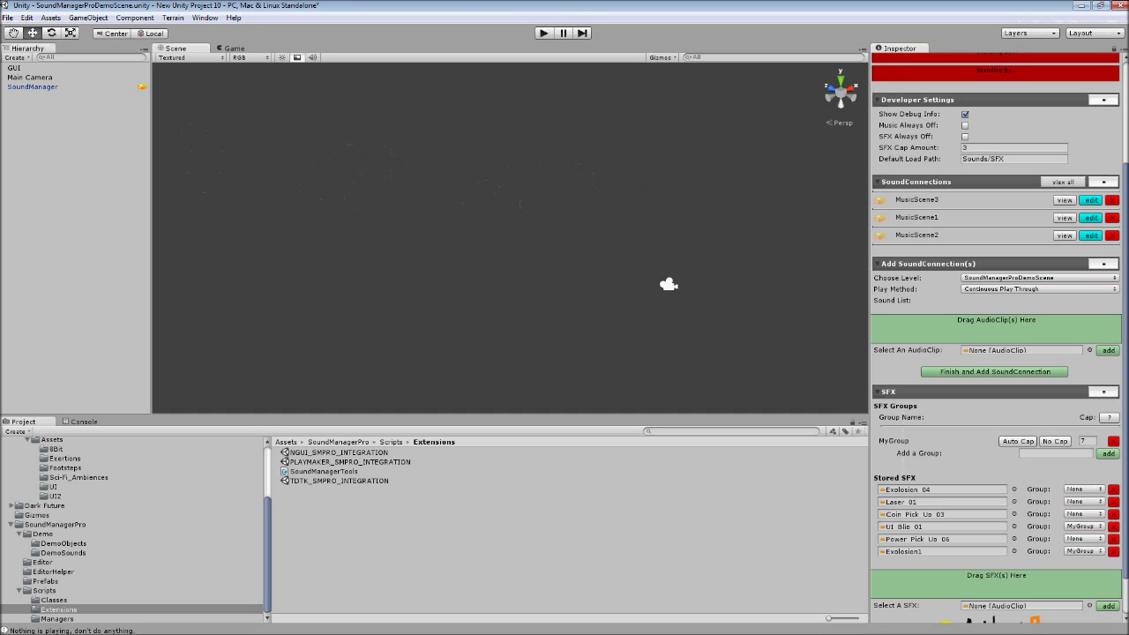
key("alt+Tab")
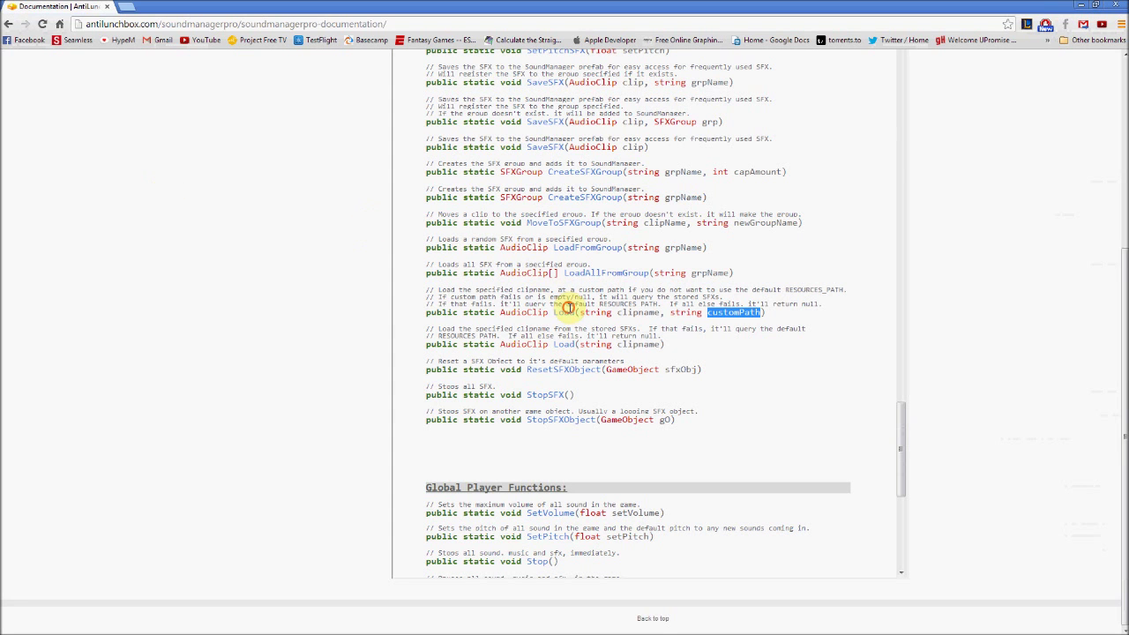
left_click_drag(423, 312, 760, 312)
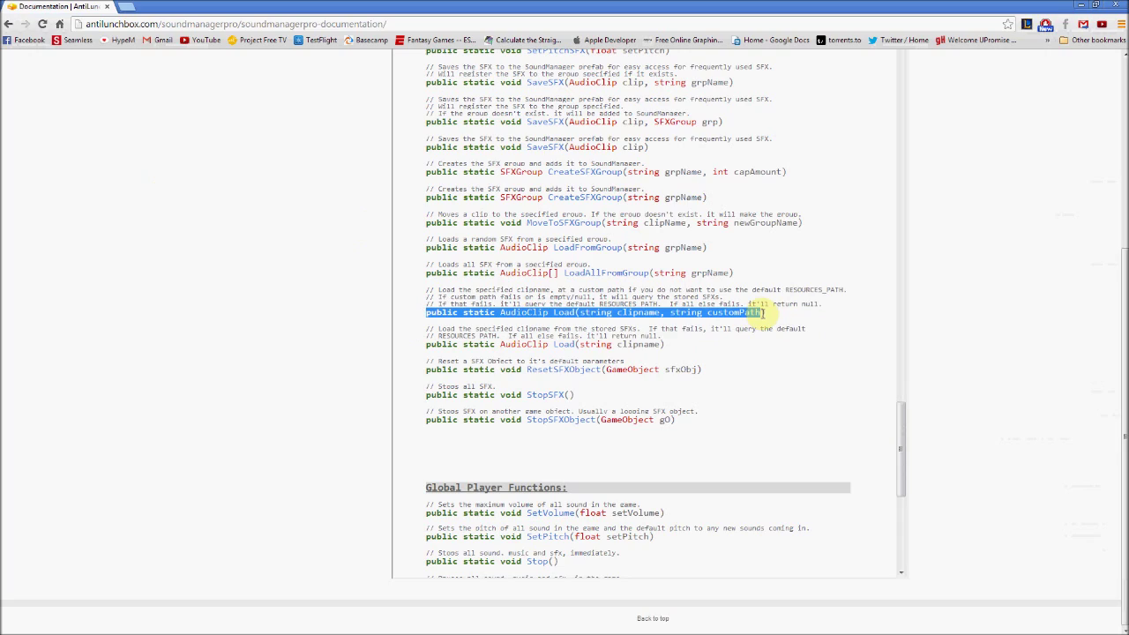
left_click(773, 315)
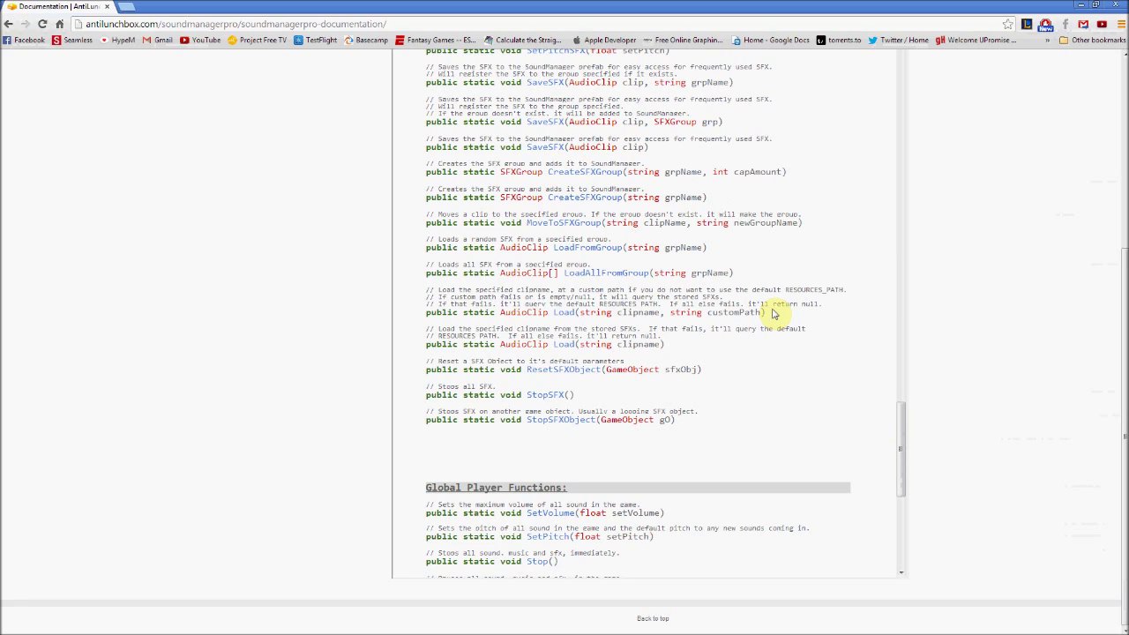
scroll(685, 255, "up", 3)
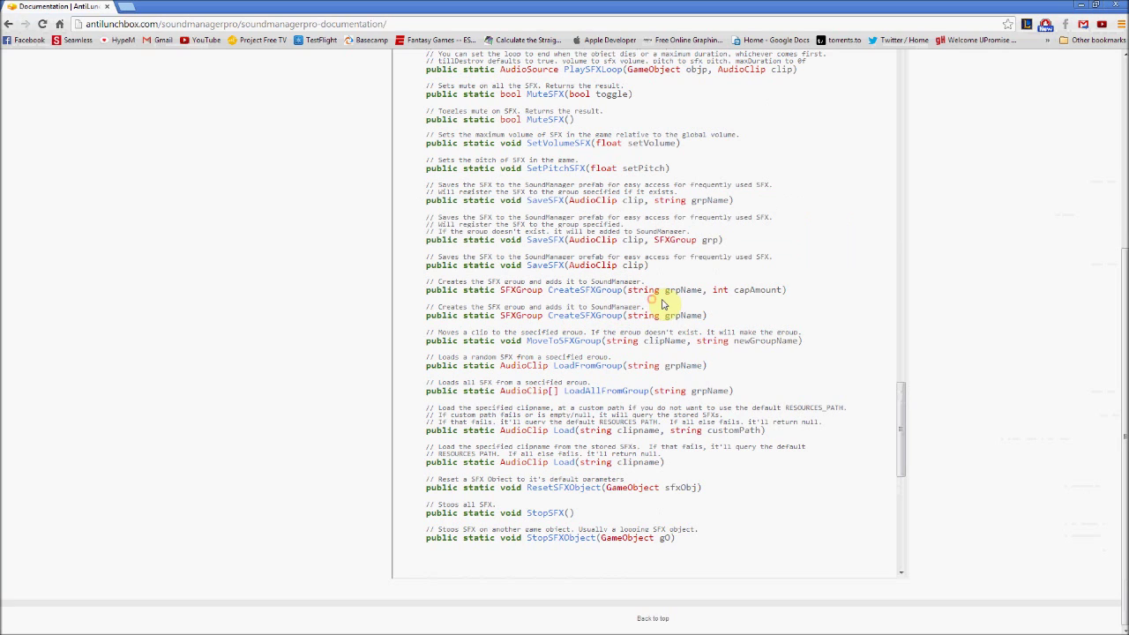
Step: Scroll the SoundManagerPro documentation to look over the SaveSFX and CreateSFXGroup entries
scroll(667, 304, "down", 3)
scroll(664, 304, "up", 3)
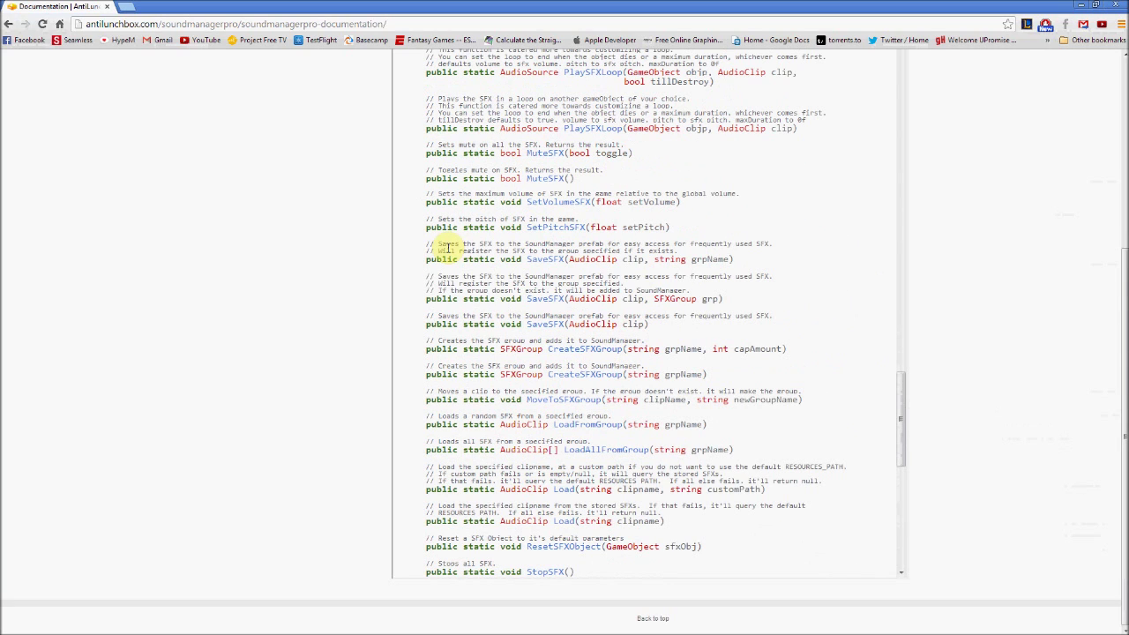